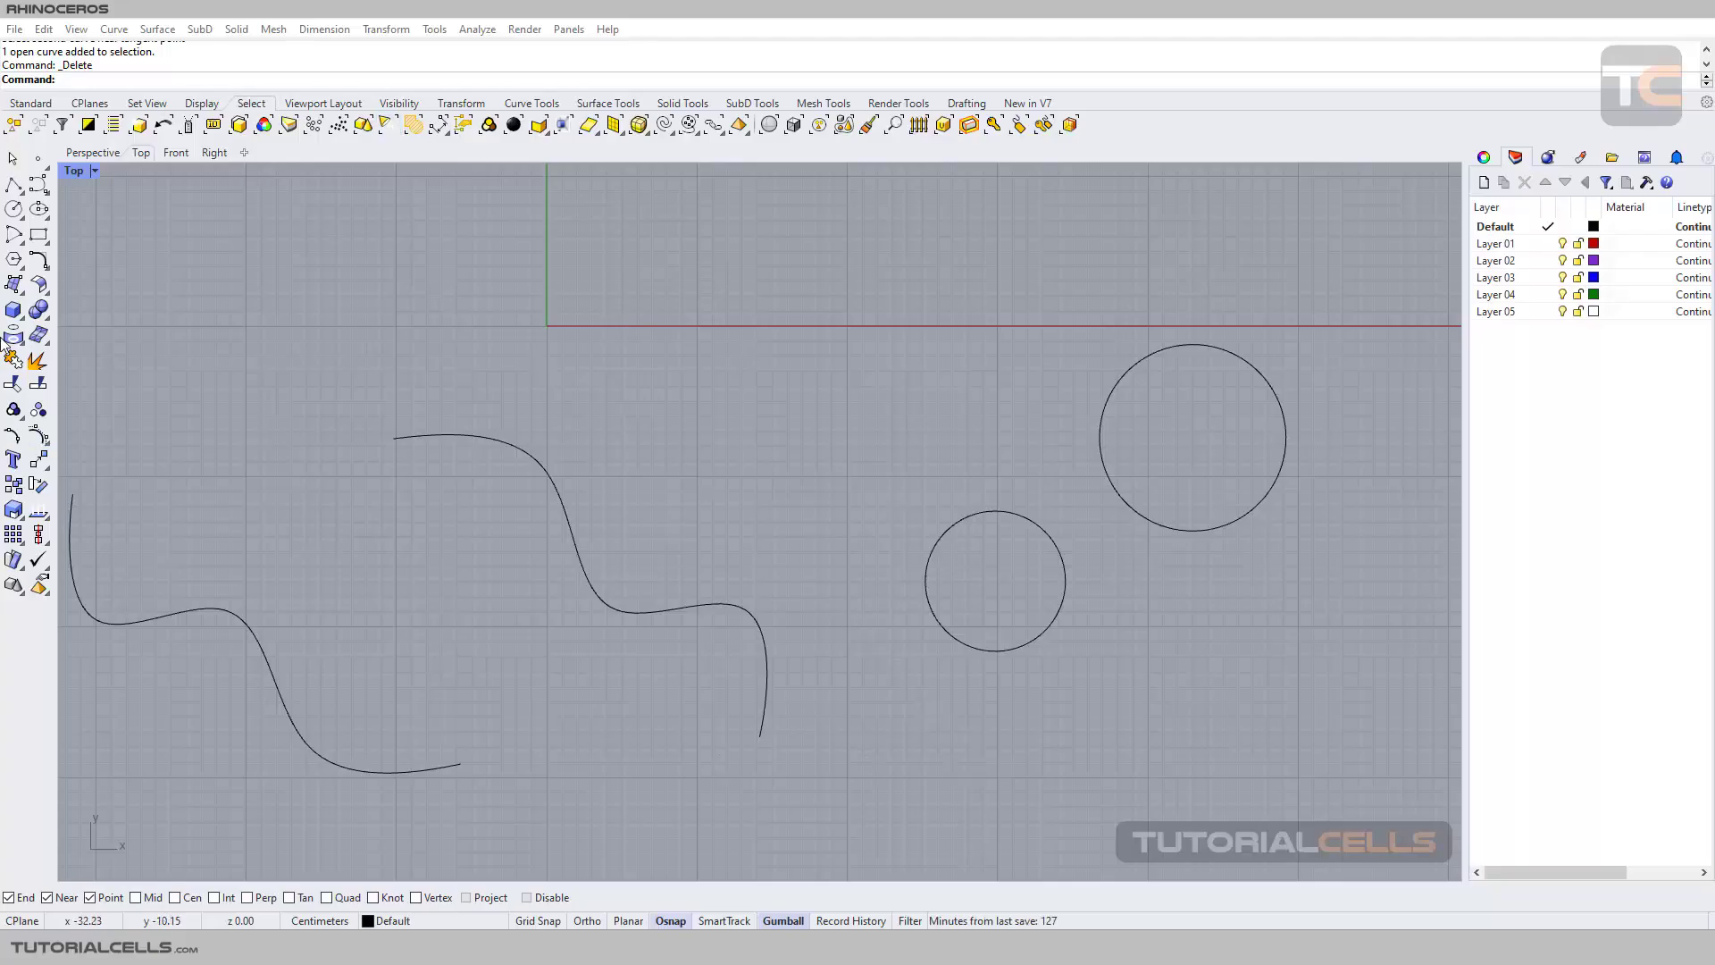
Tear off the Lines flyout as a floating toolbar and pan the Top view right and up
left_click(19, 191)
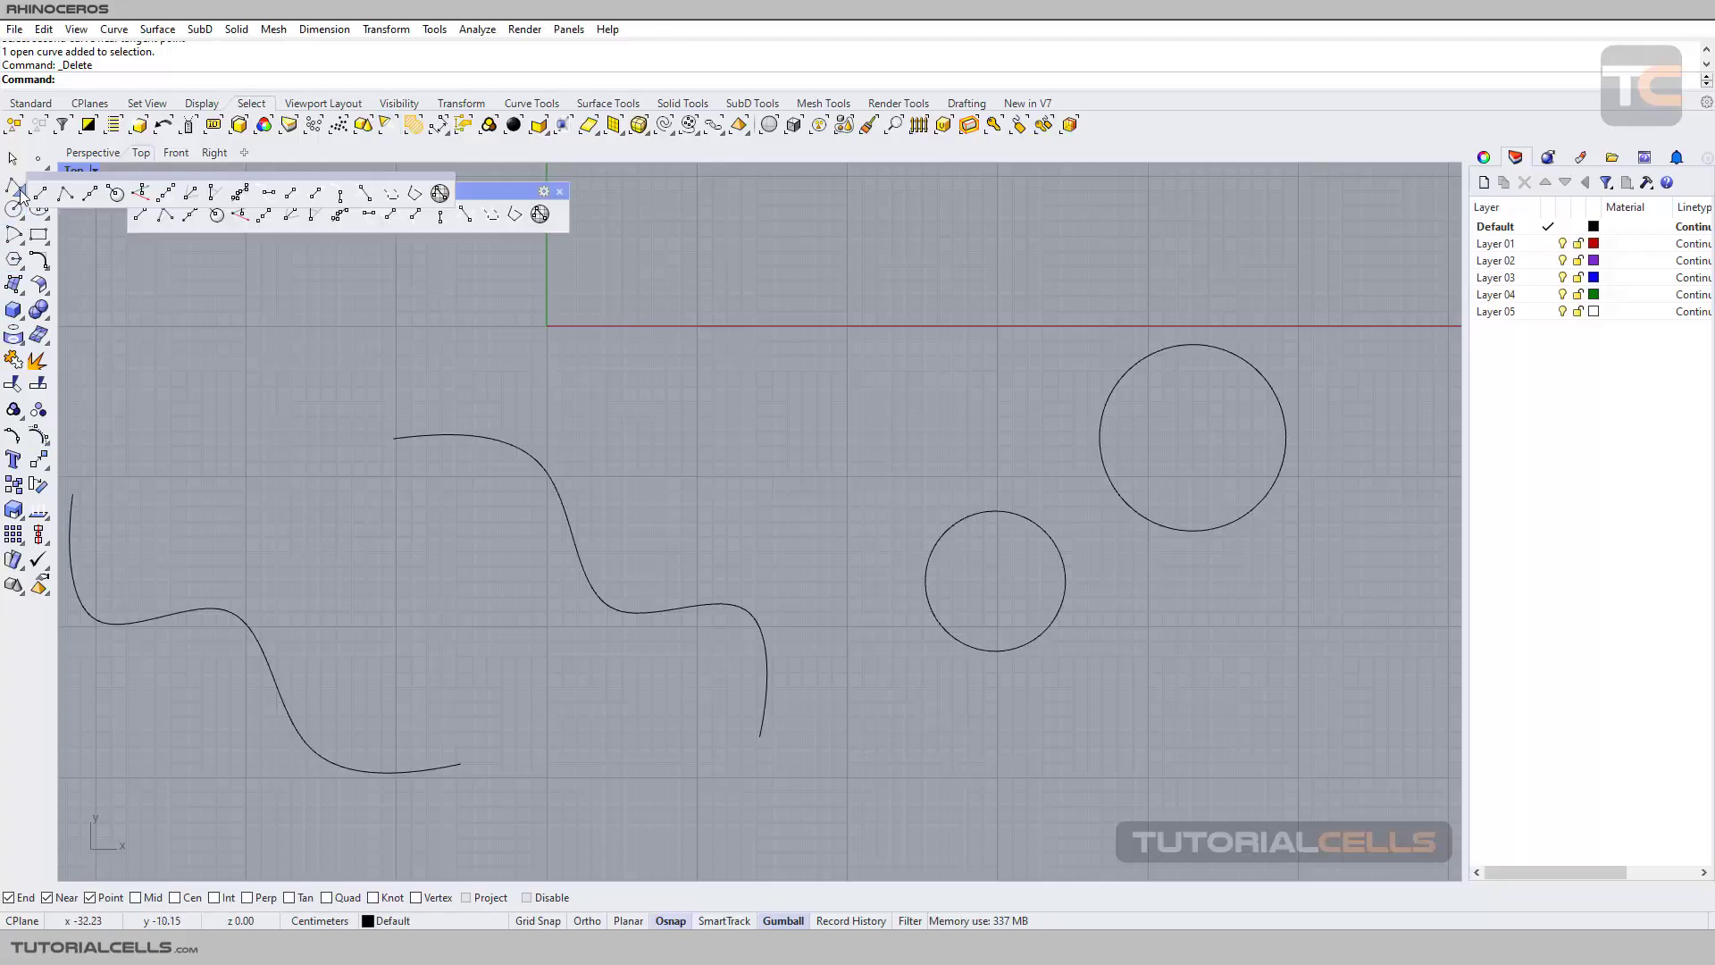
left_click_drag(472, 184, 478, 190)
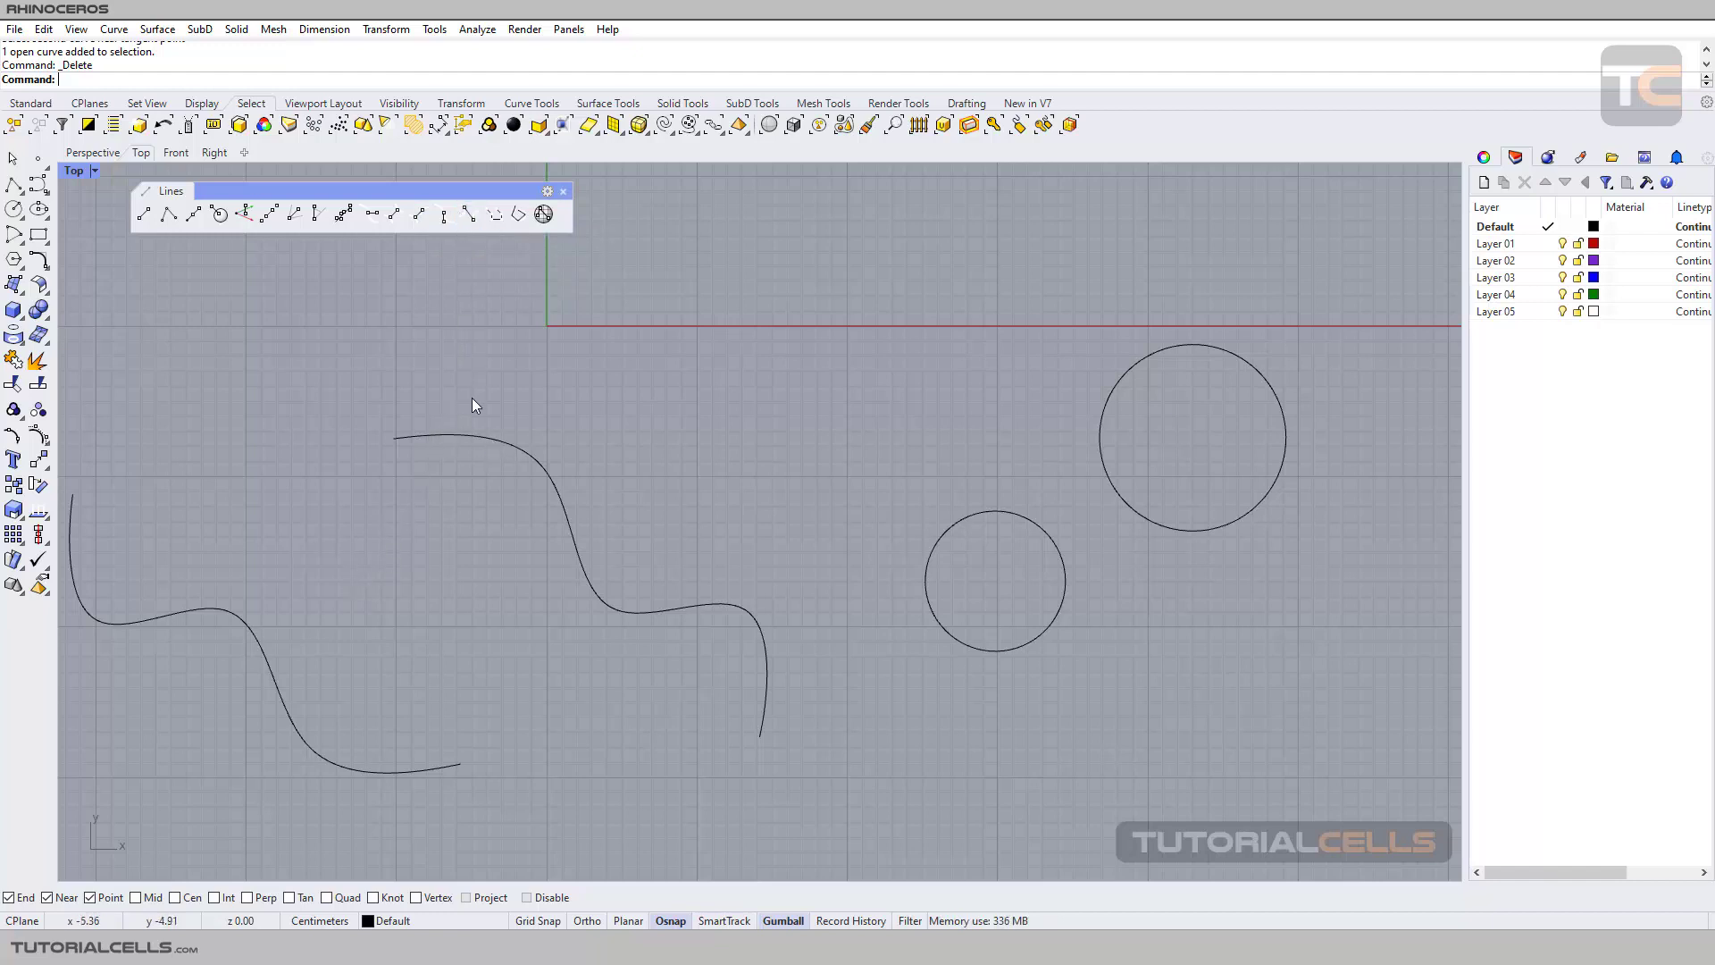
right_click_drag(505, 374, 569, 331)
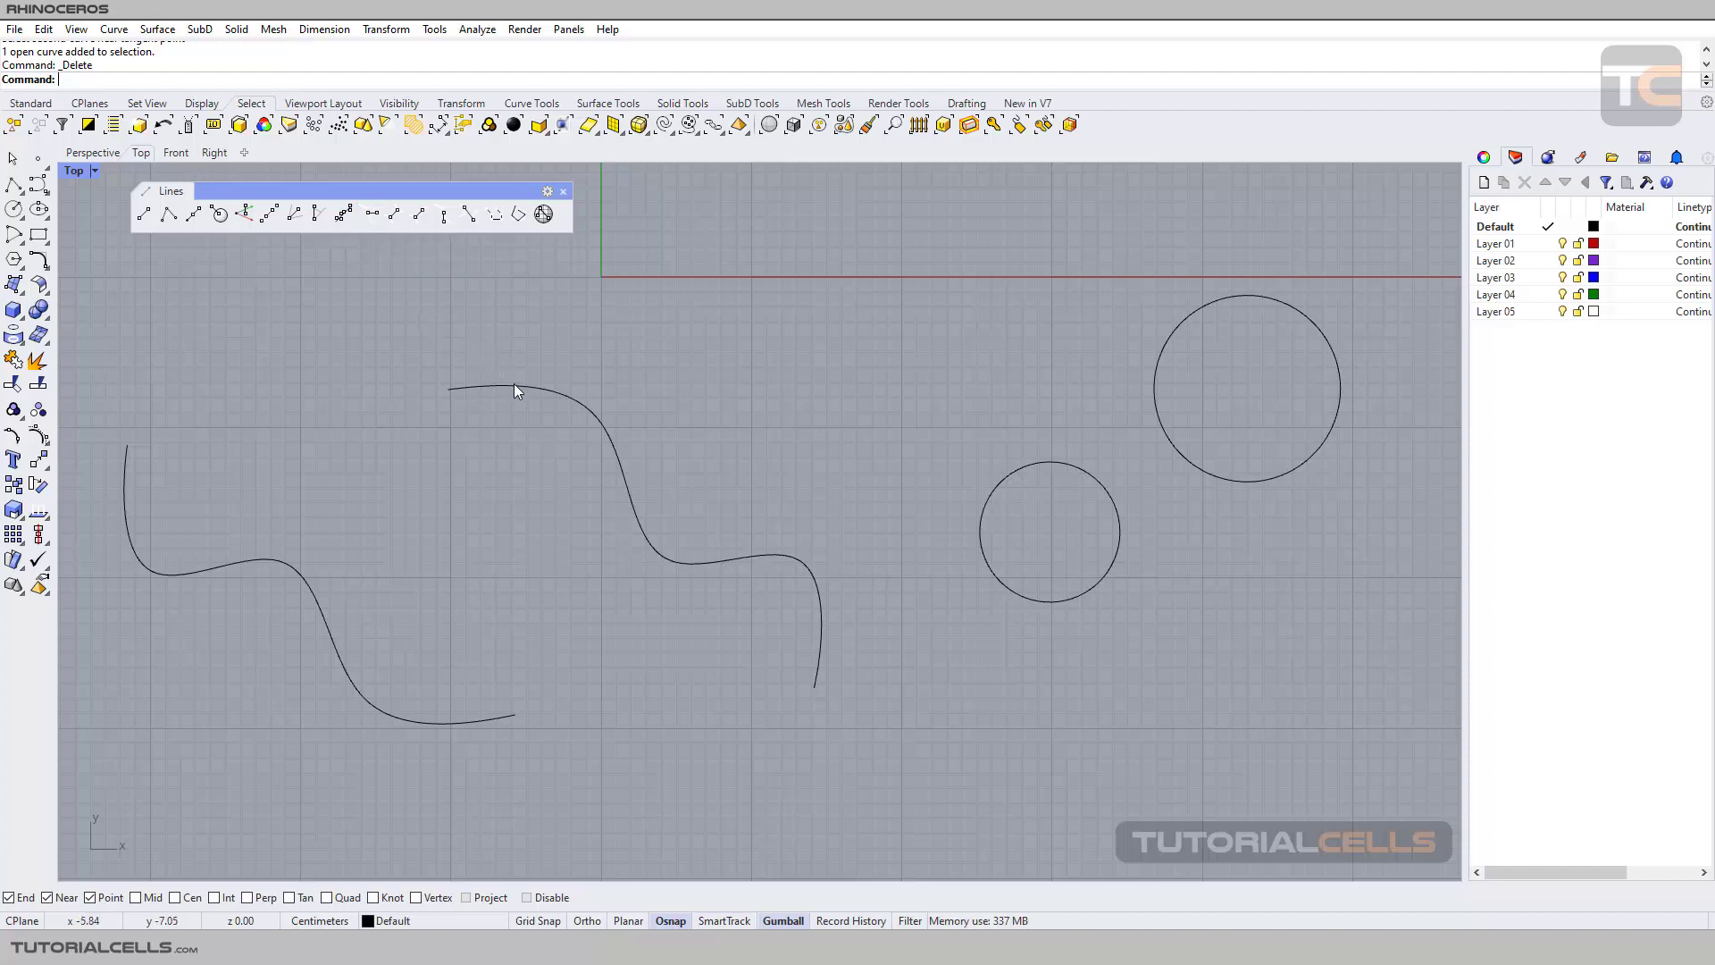
Draw a line perpendicular from the upper S-curve, extending up and to the right
left_click(369, 213)
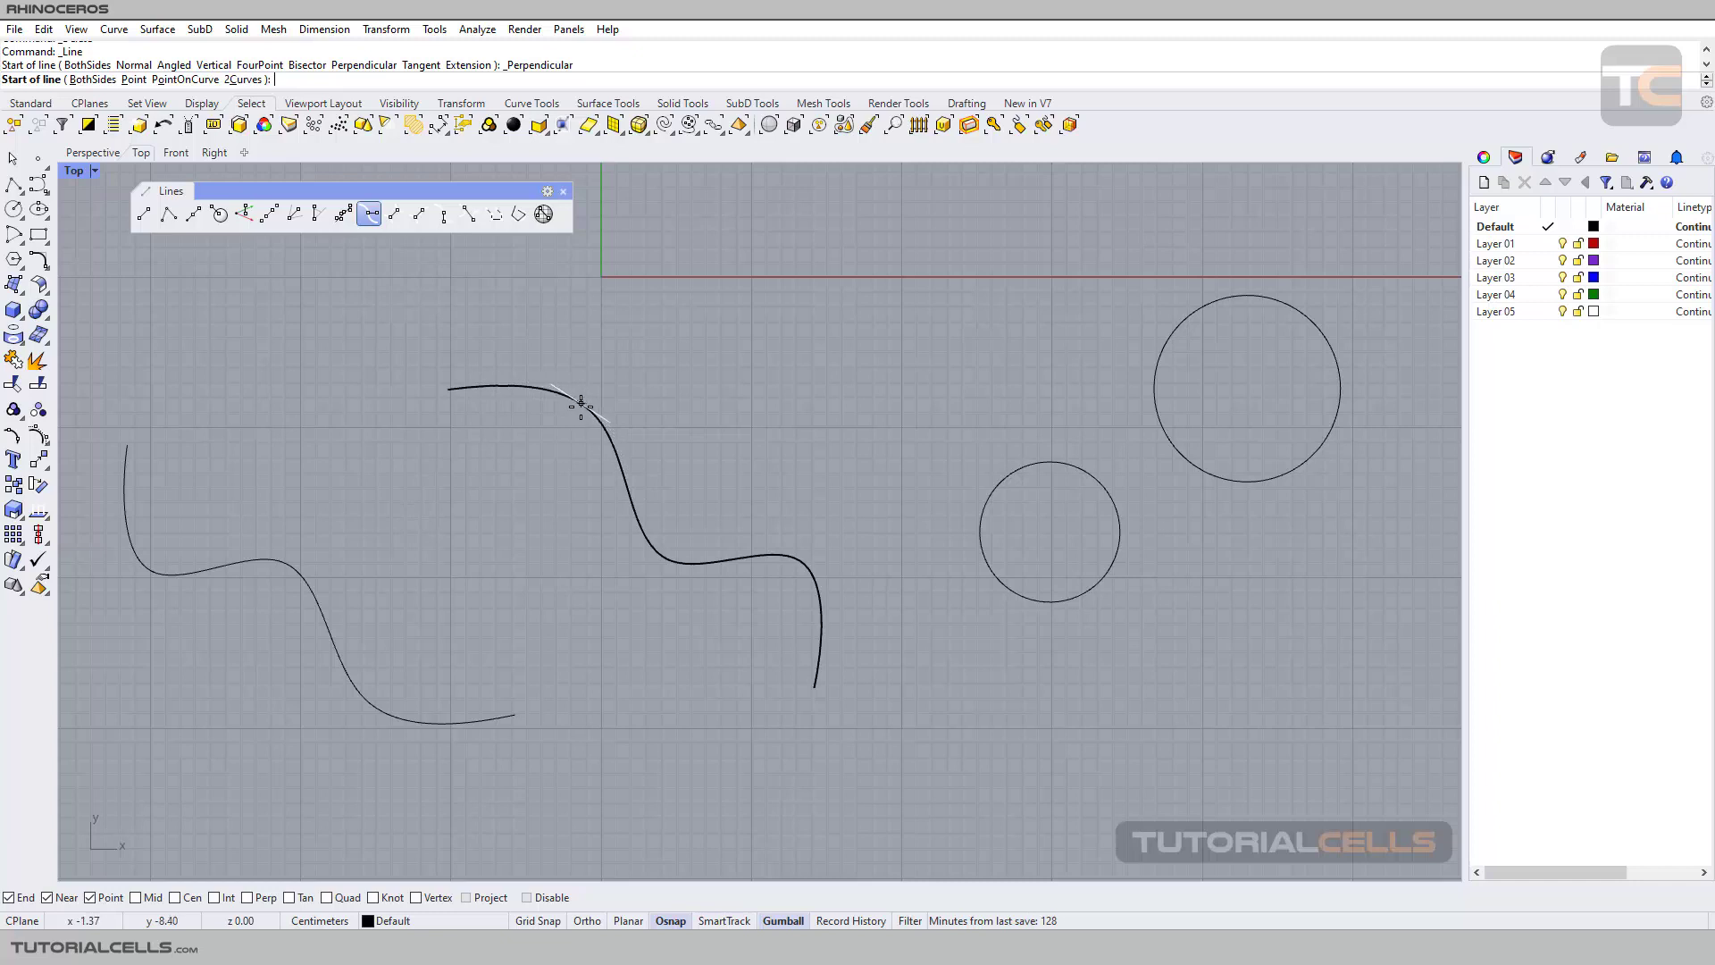
left_click(586, 407)
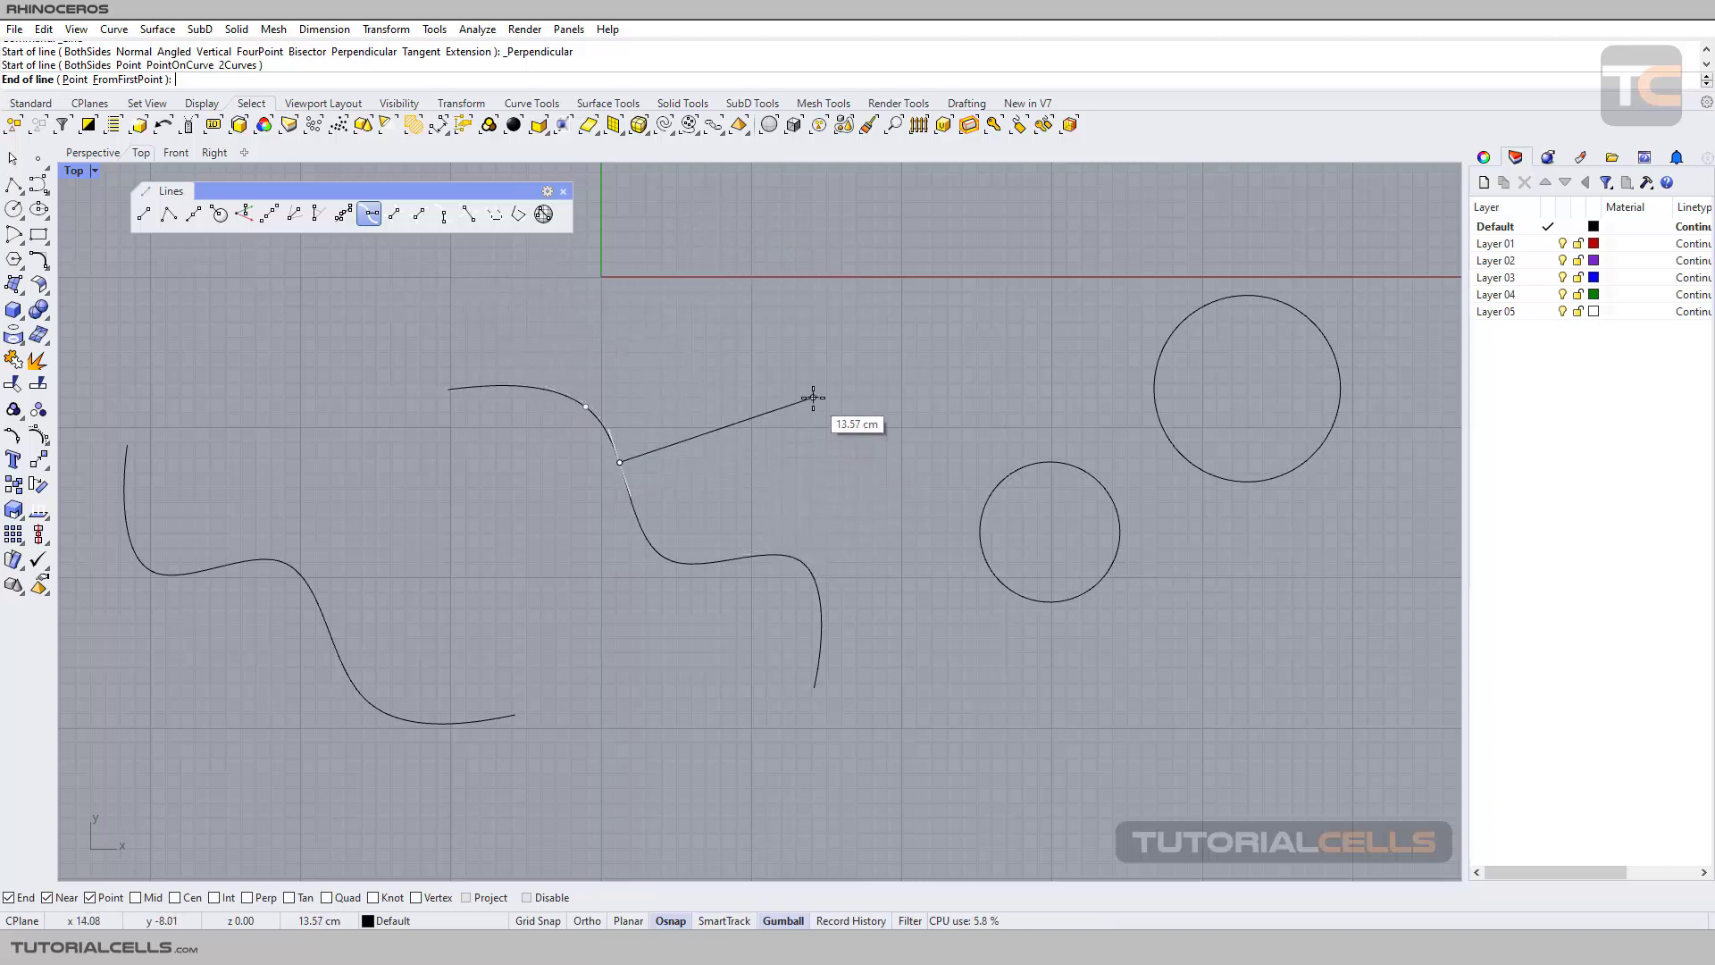
left_click(792, 356)
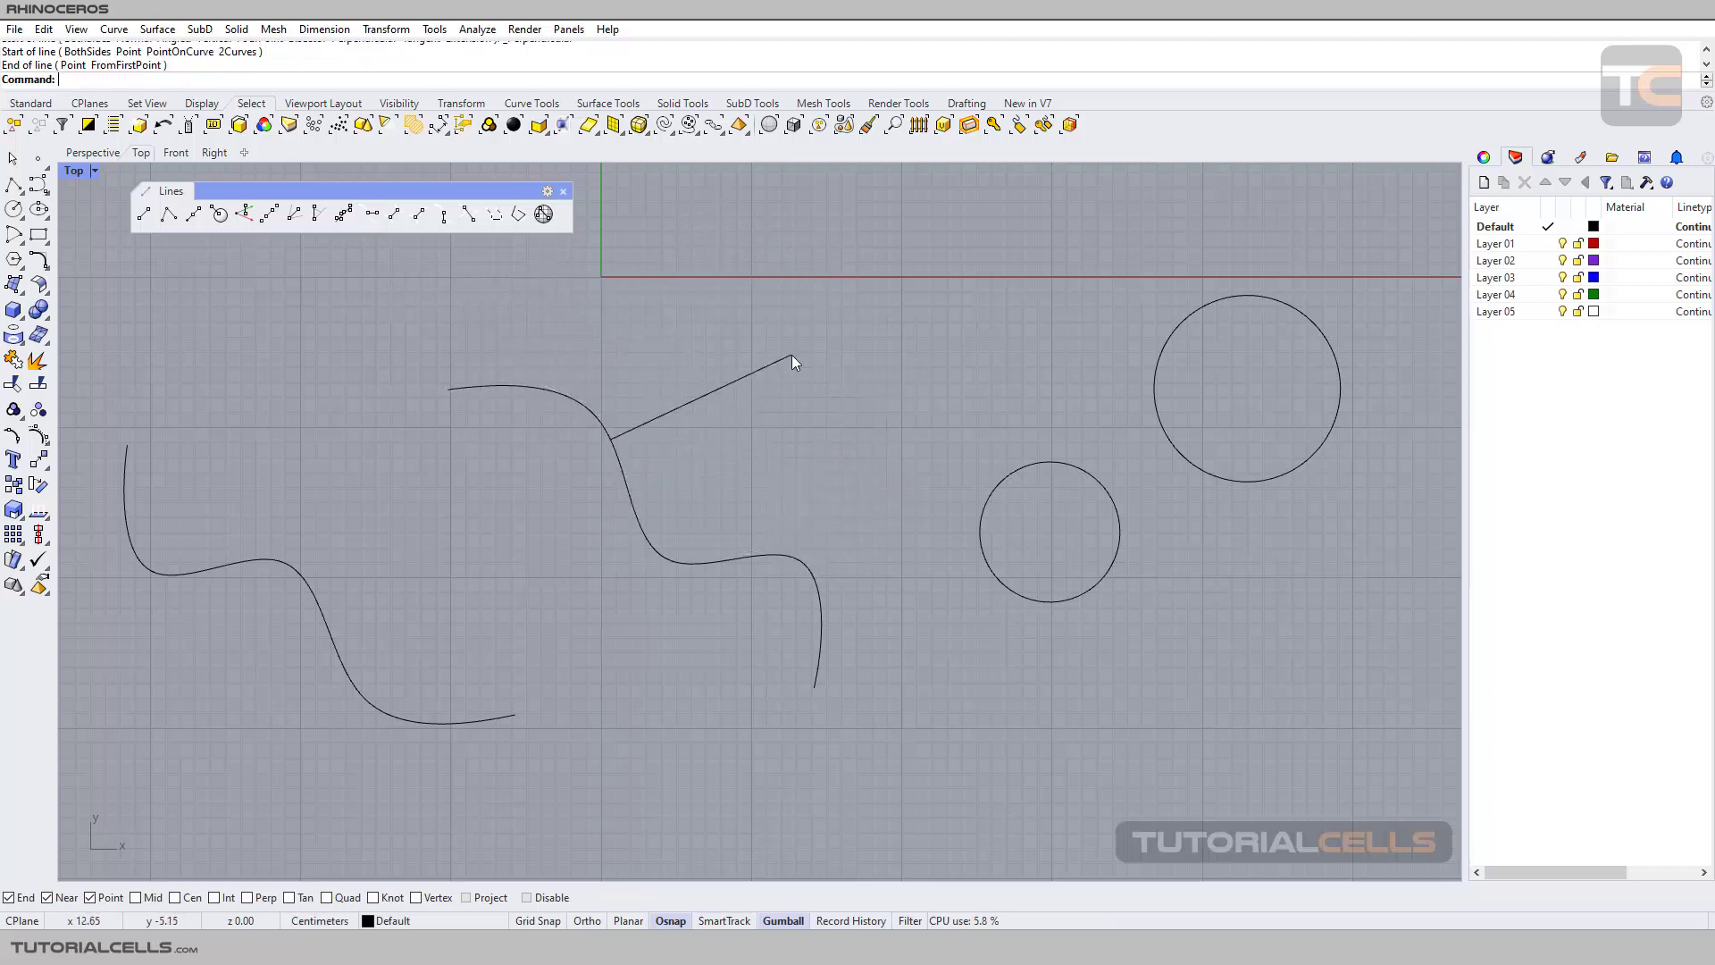
Draw a line from an open point ending perpendicular to the left curve
right_click(370, 224)
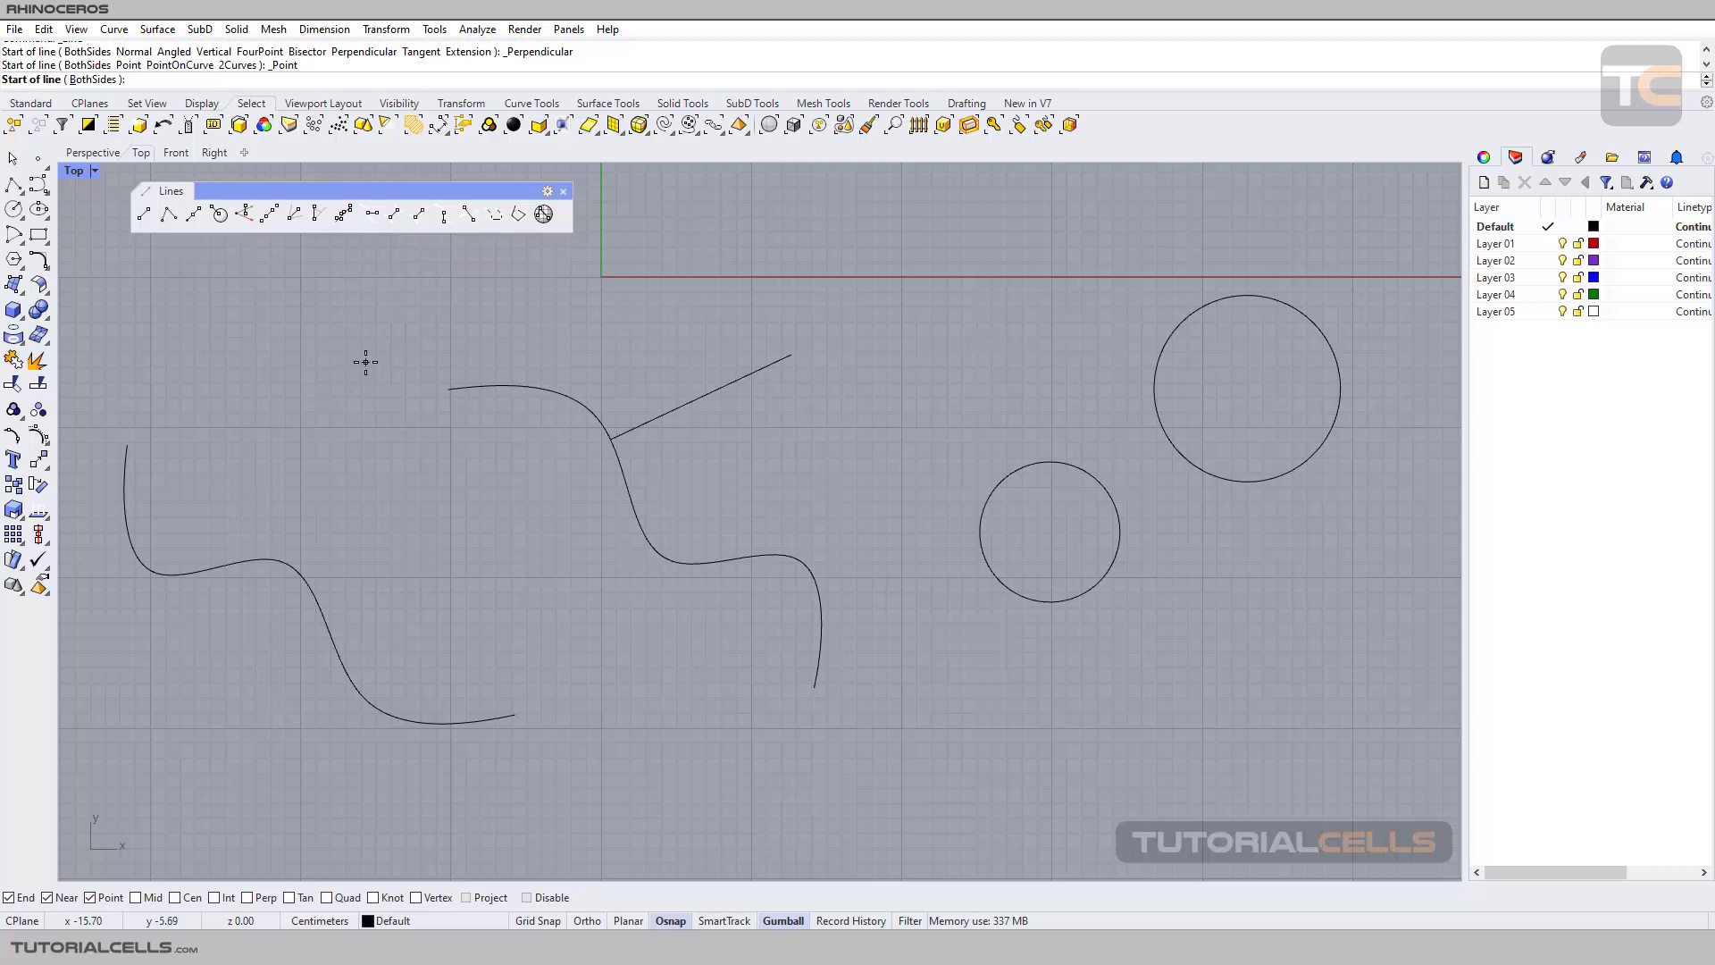
left_click(365, 361)
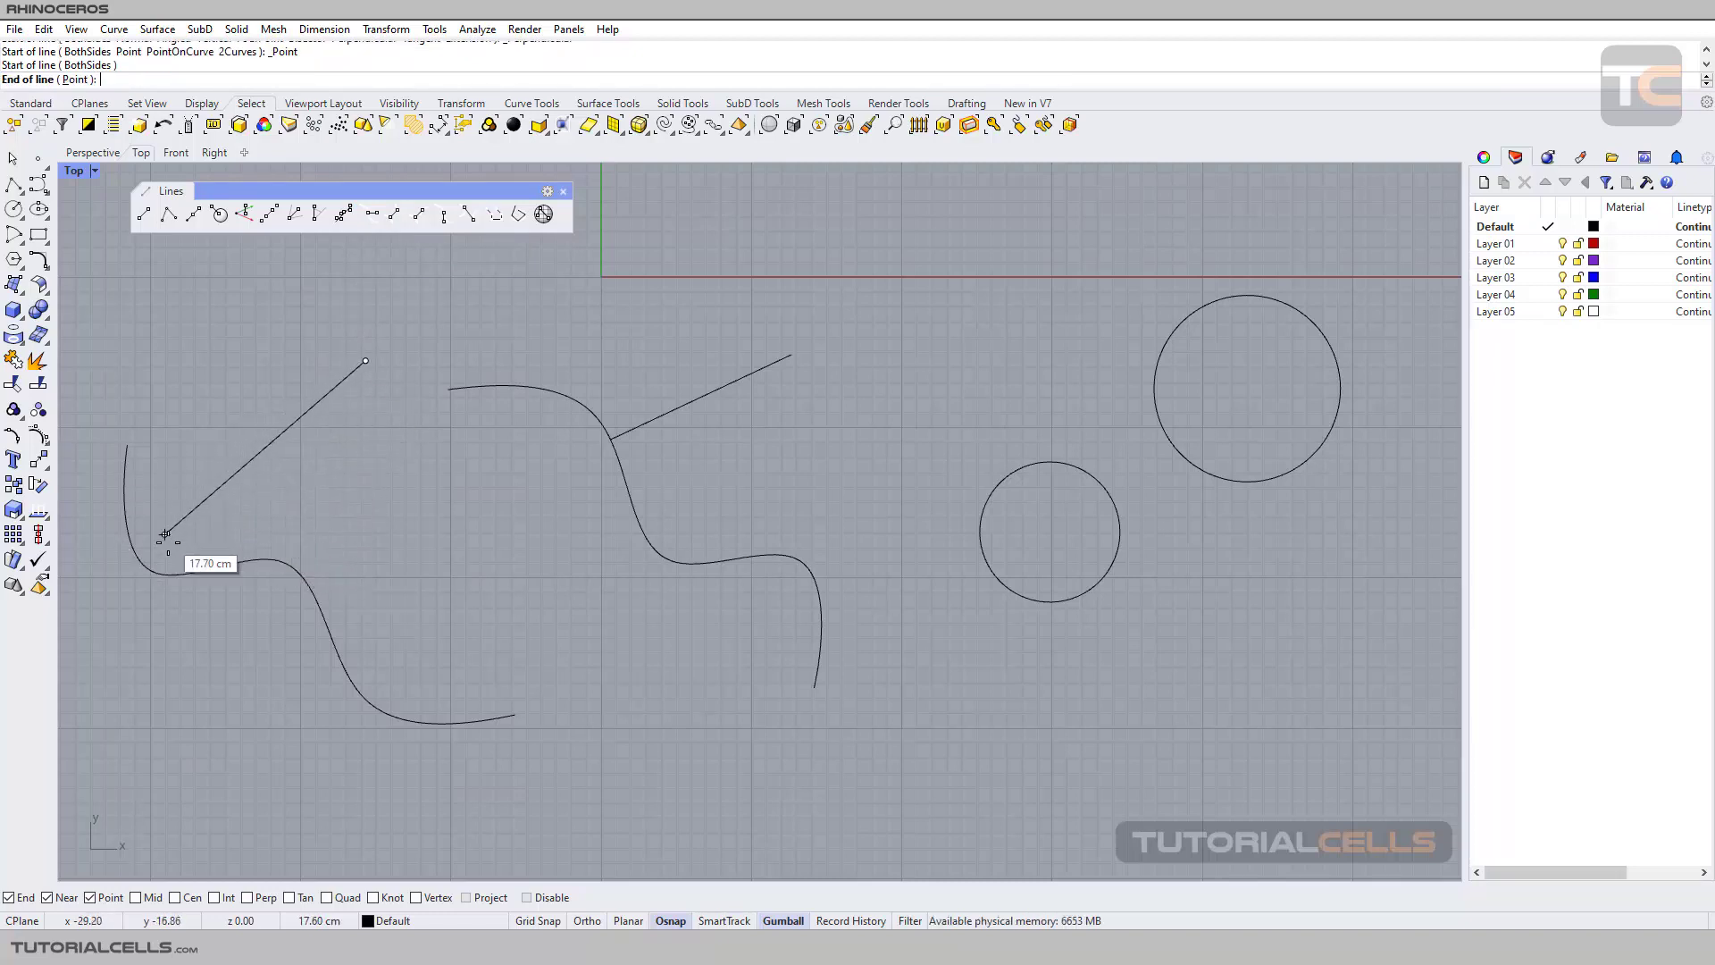
left_click(178, 565)
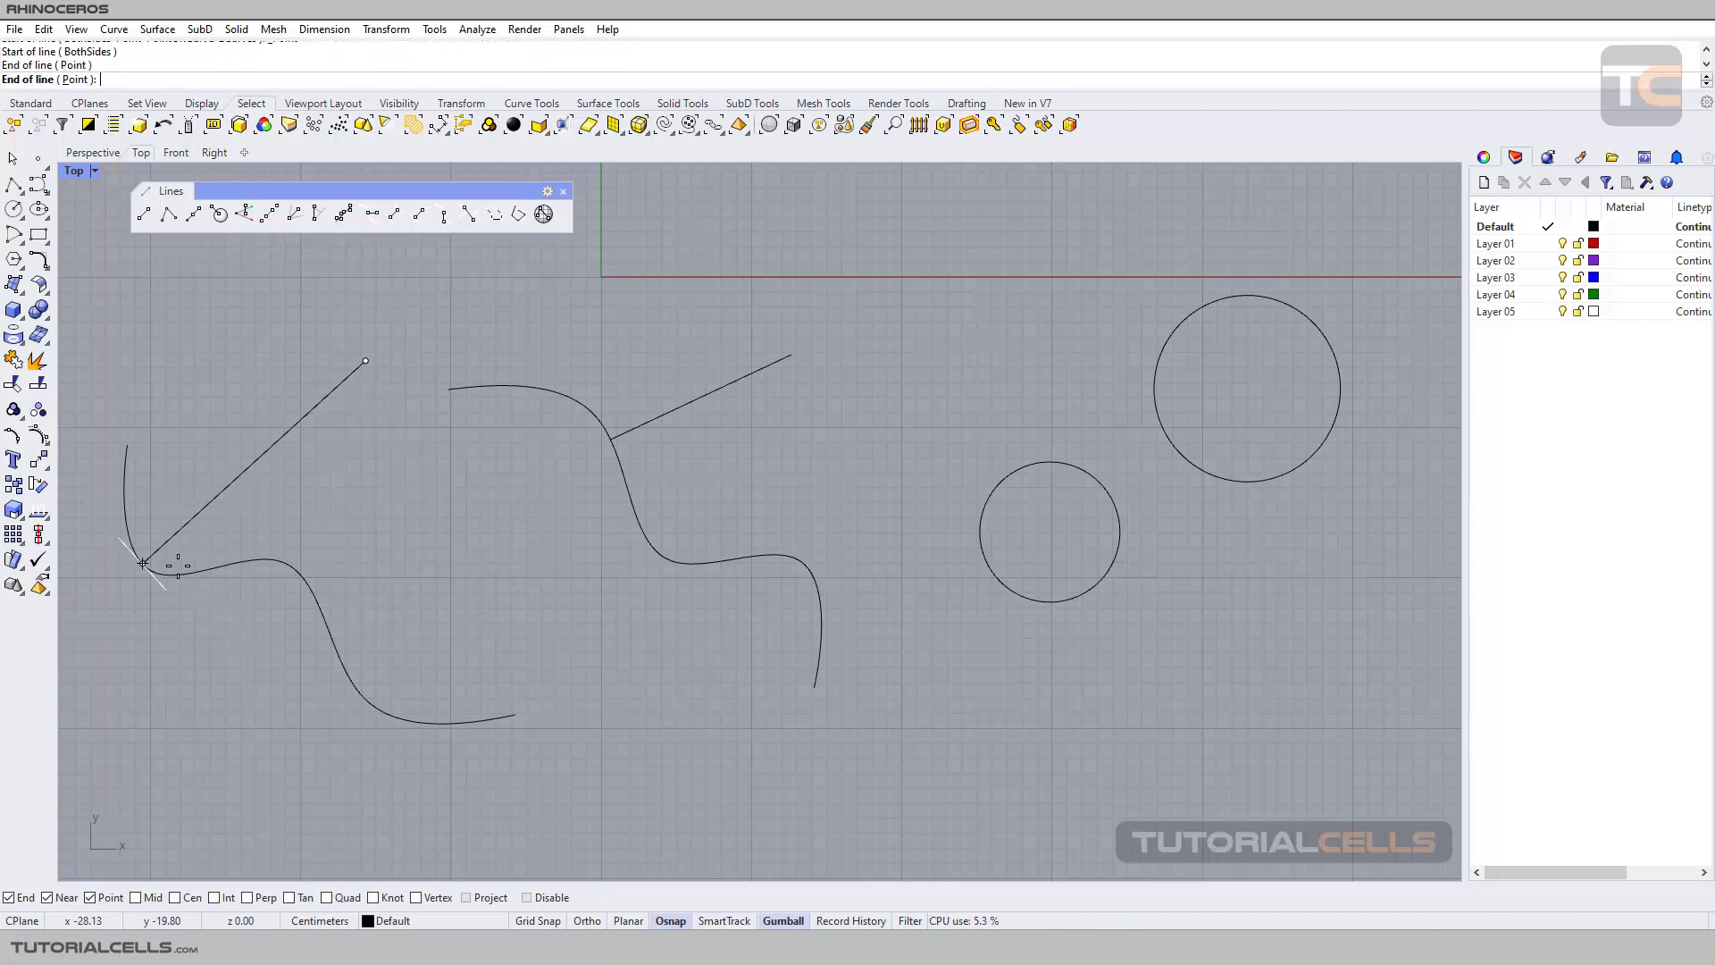
scroll(238, 536, "down", 3)
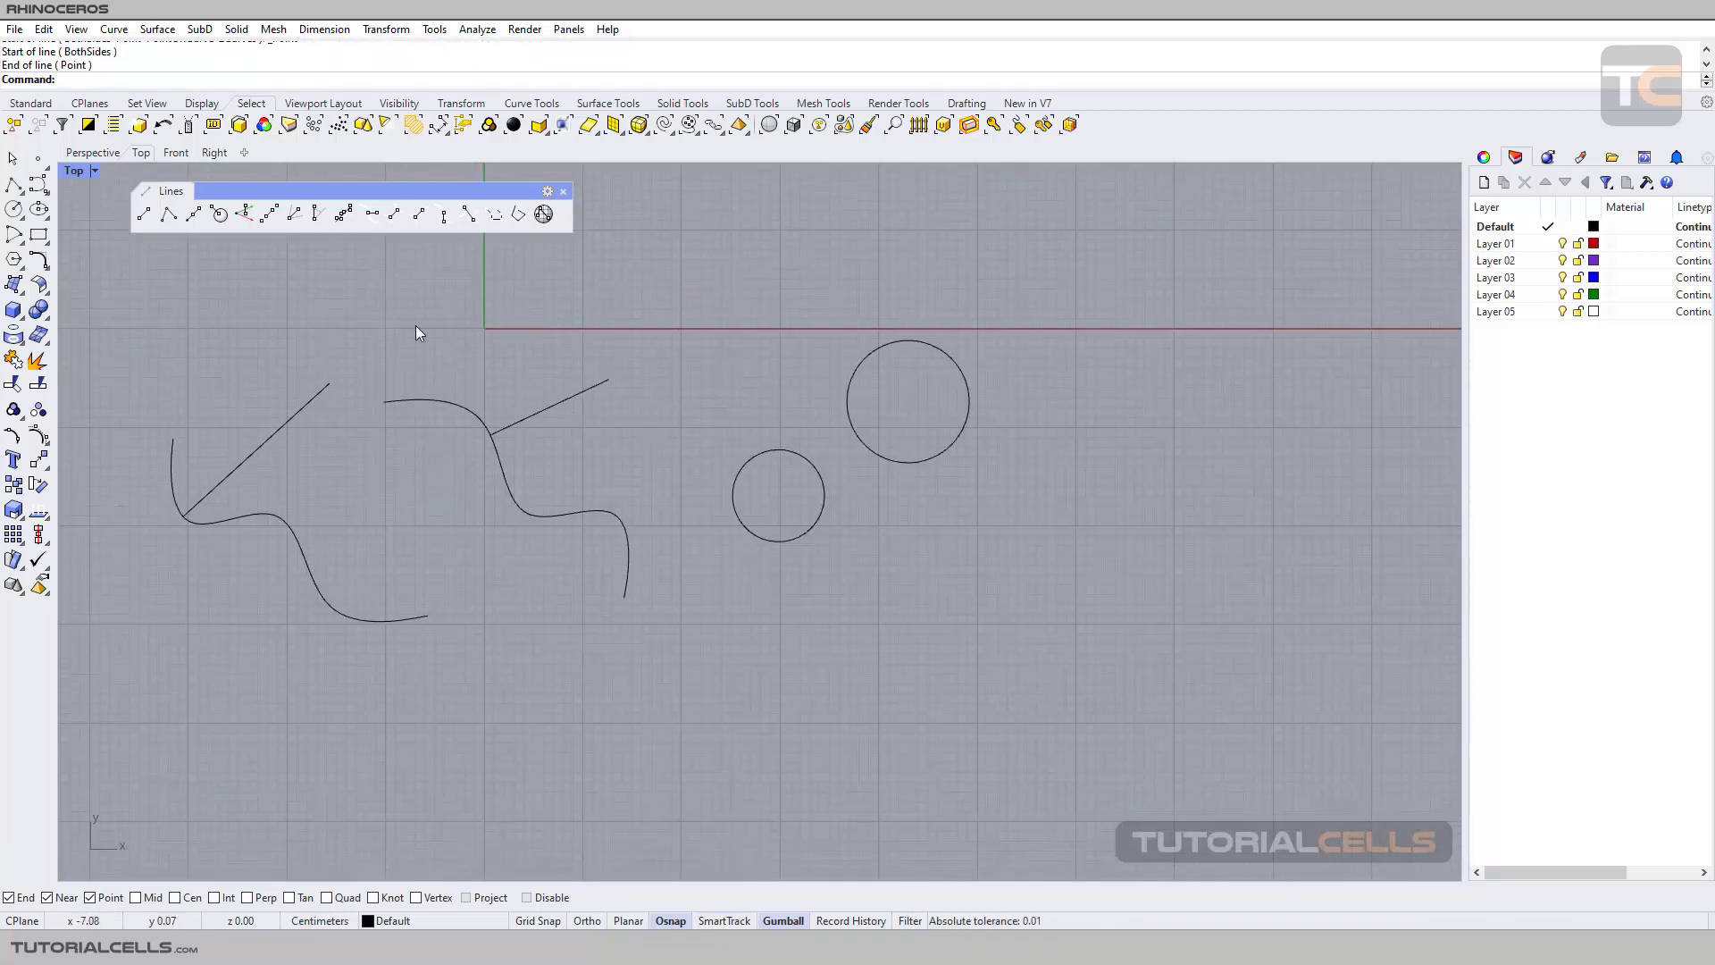
scroll(416, 333, "up", 2)
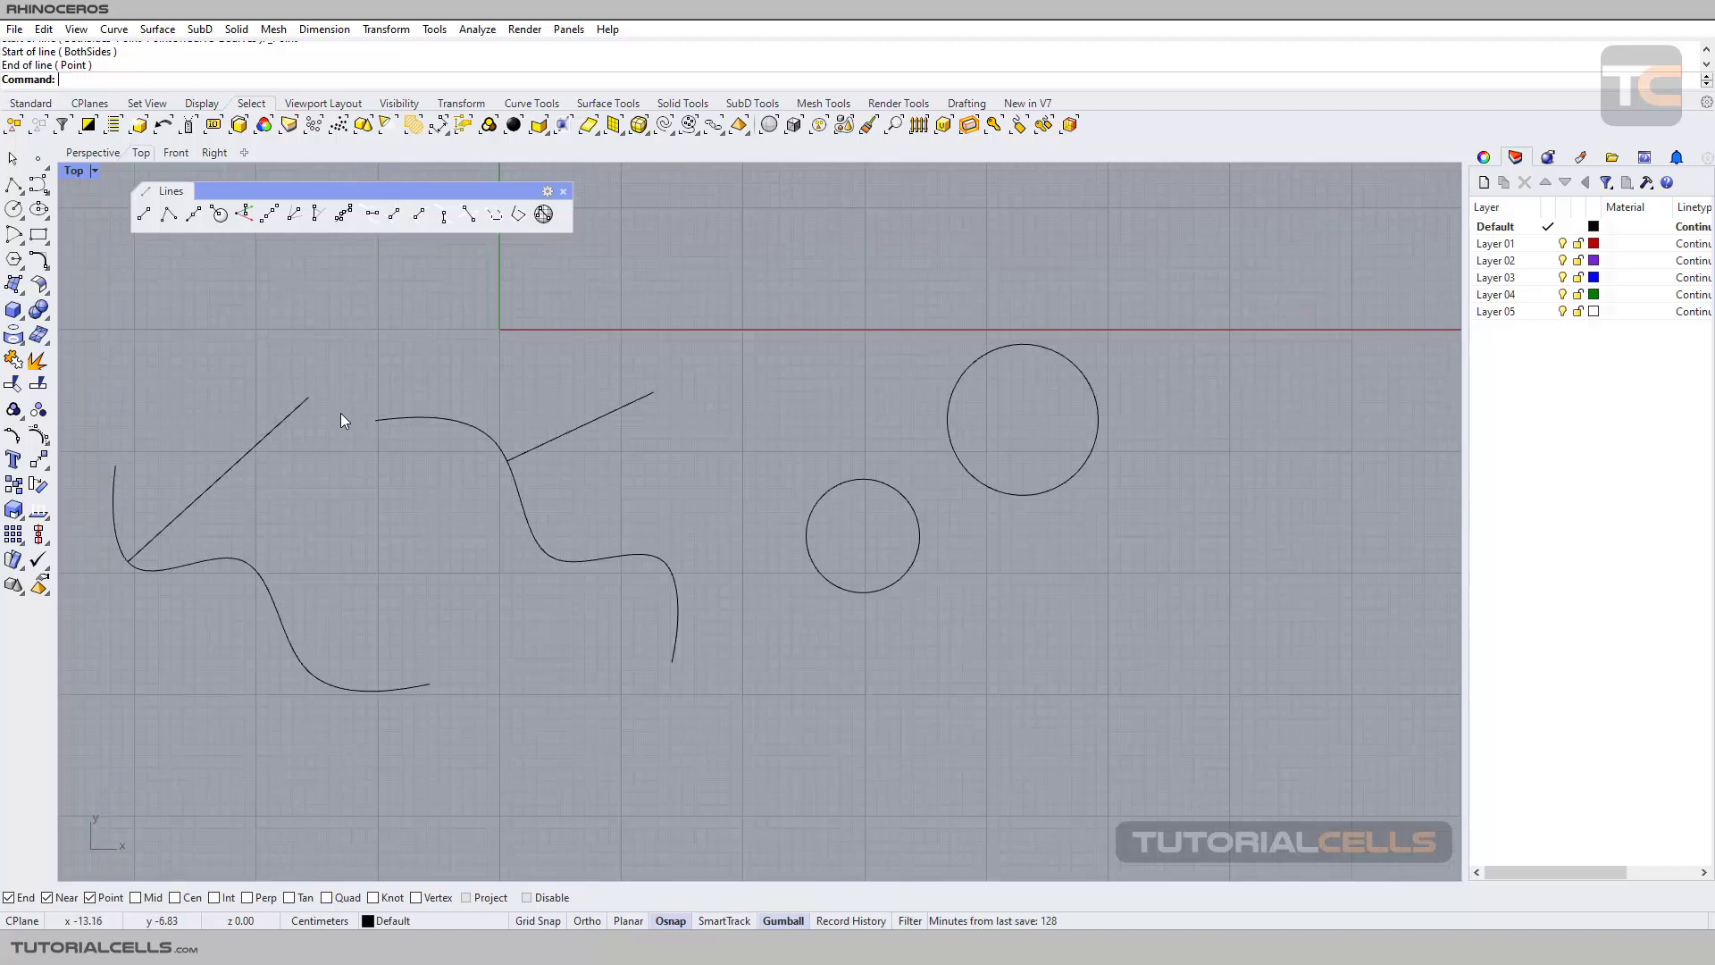
Draw a line perpendicular to both the upper S-curve and the left curve
left_click(392, 222)
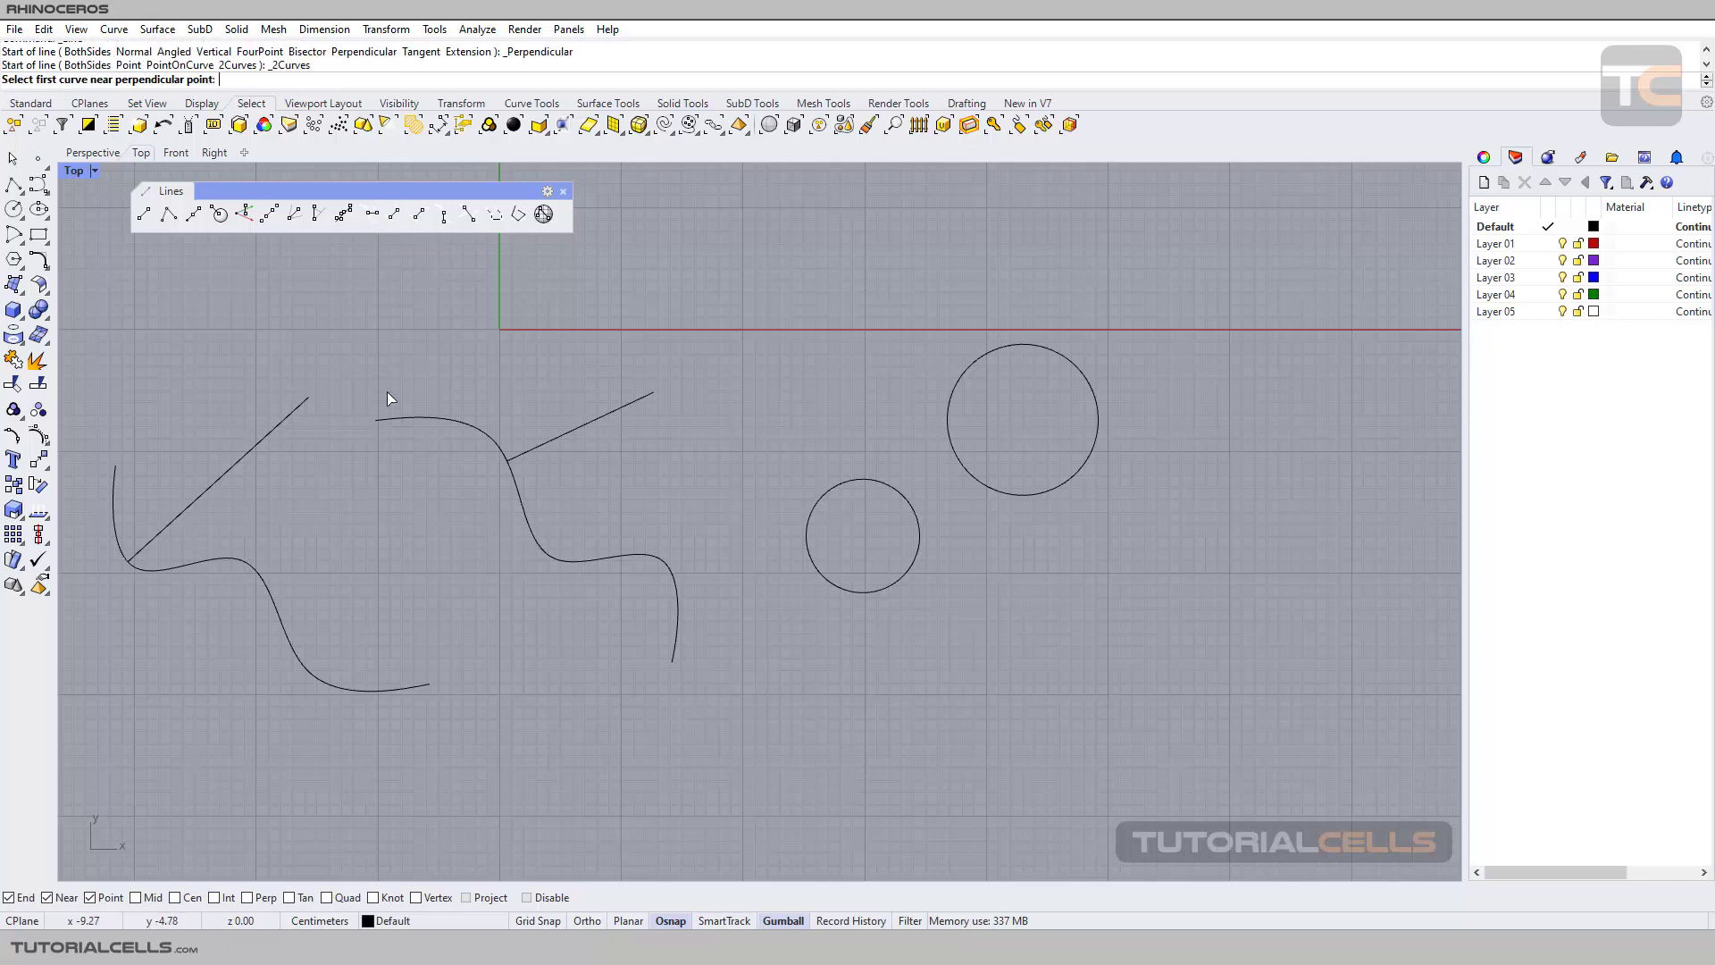
left_click(269, 597)
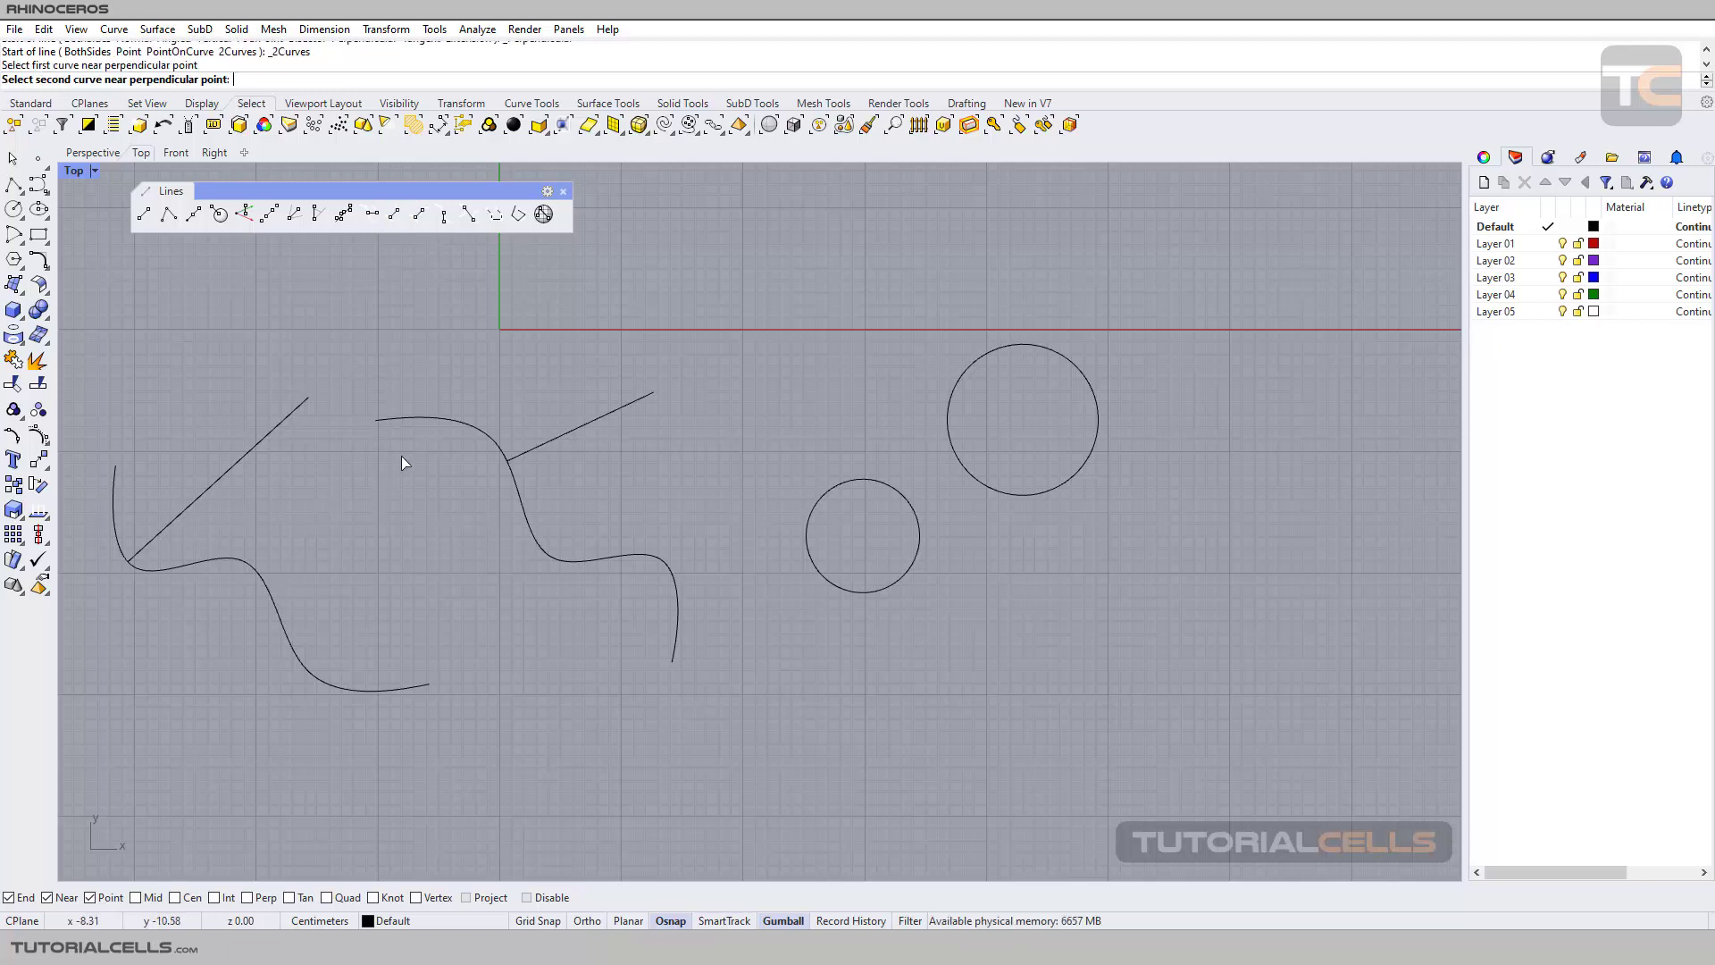
left_click(439, 419)
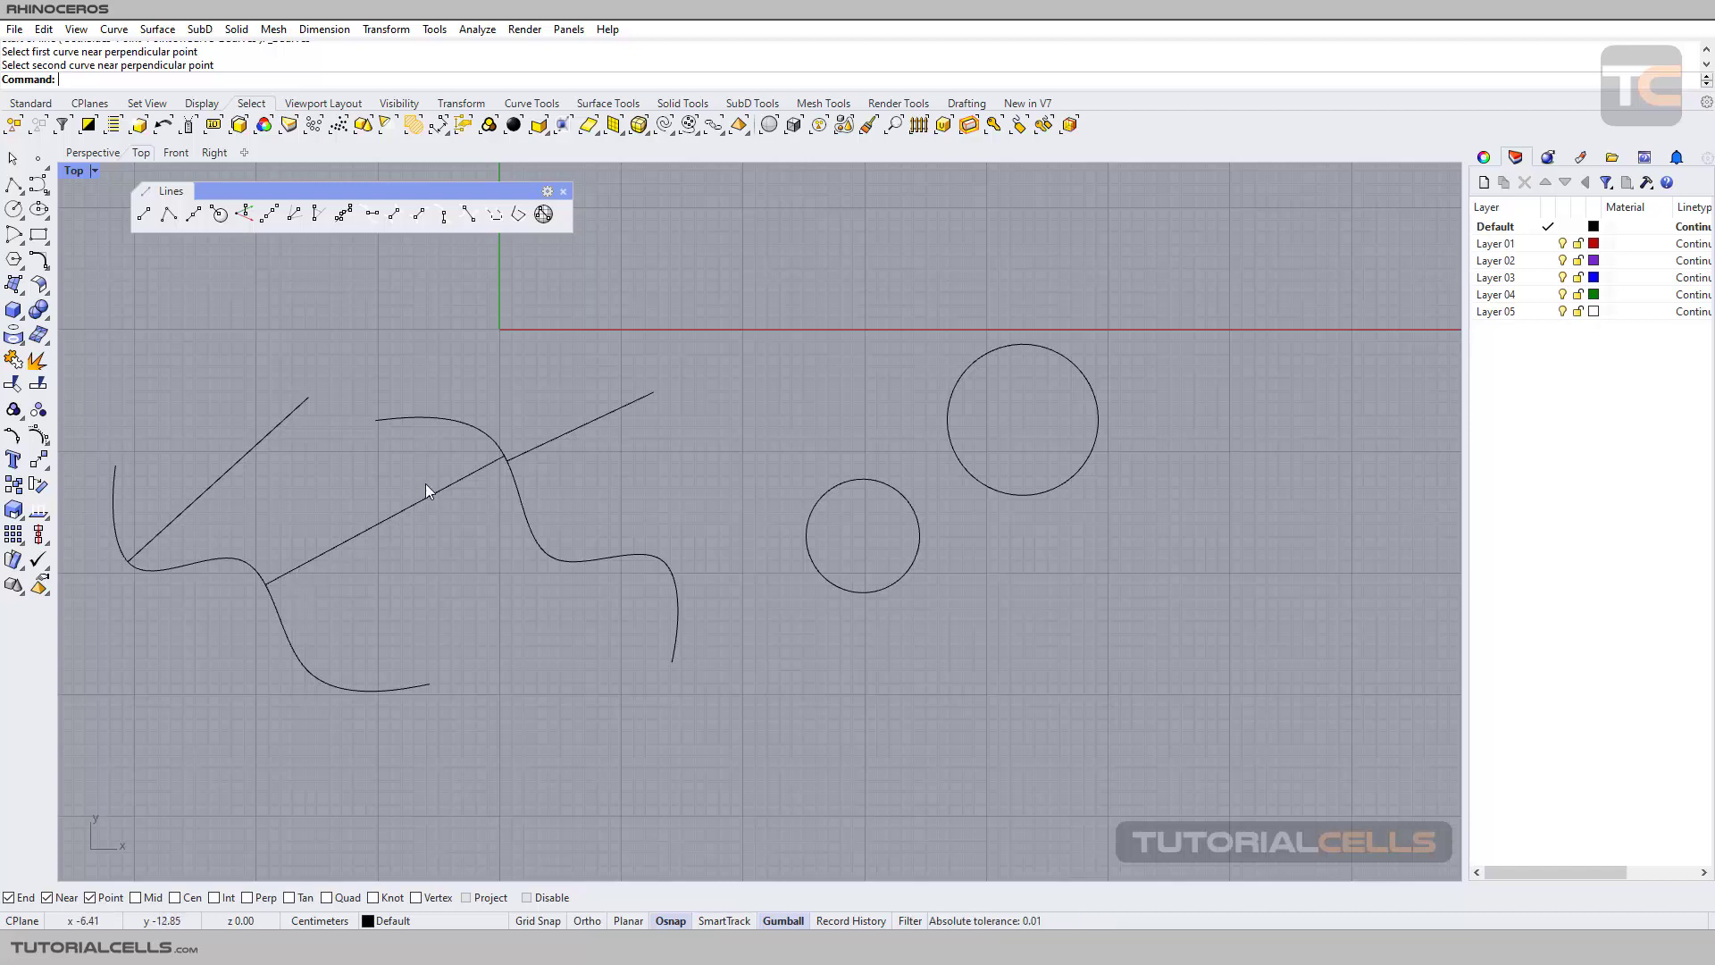
Delete the joining line and the first perpendicular line
left_click(275, 582)
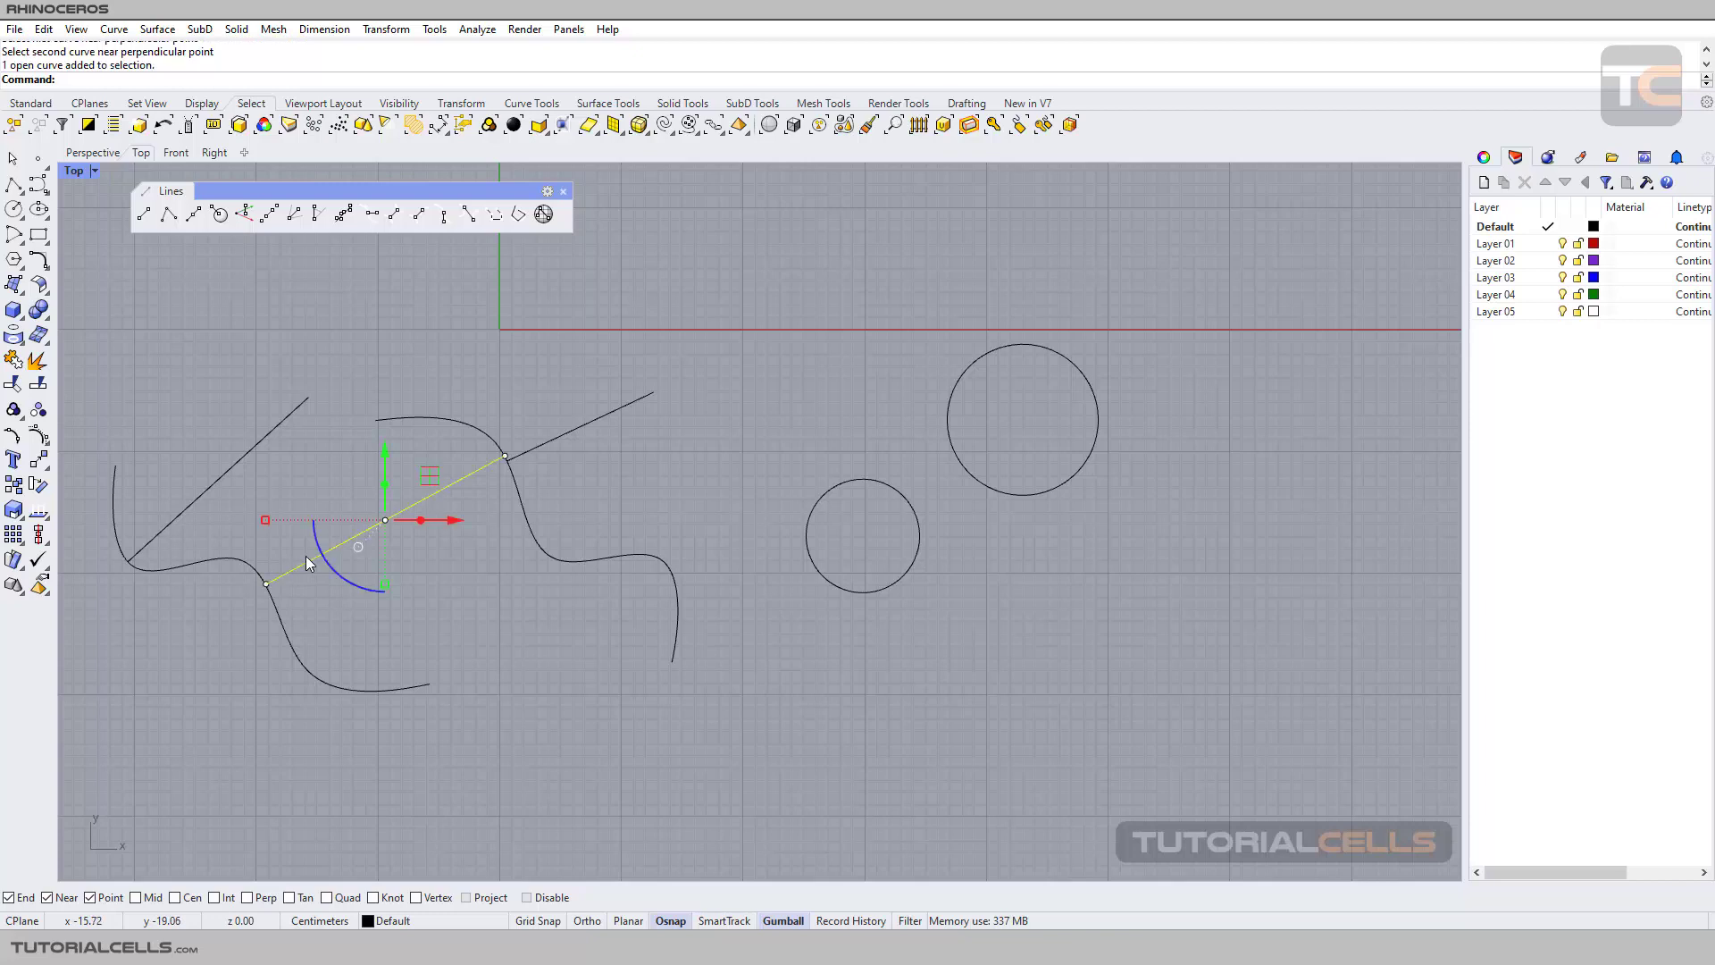
key("Delete")
left_click(239, 469)
left_click(608, 414)
key("Delete")
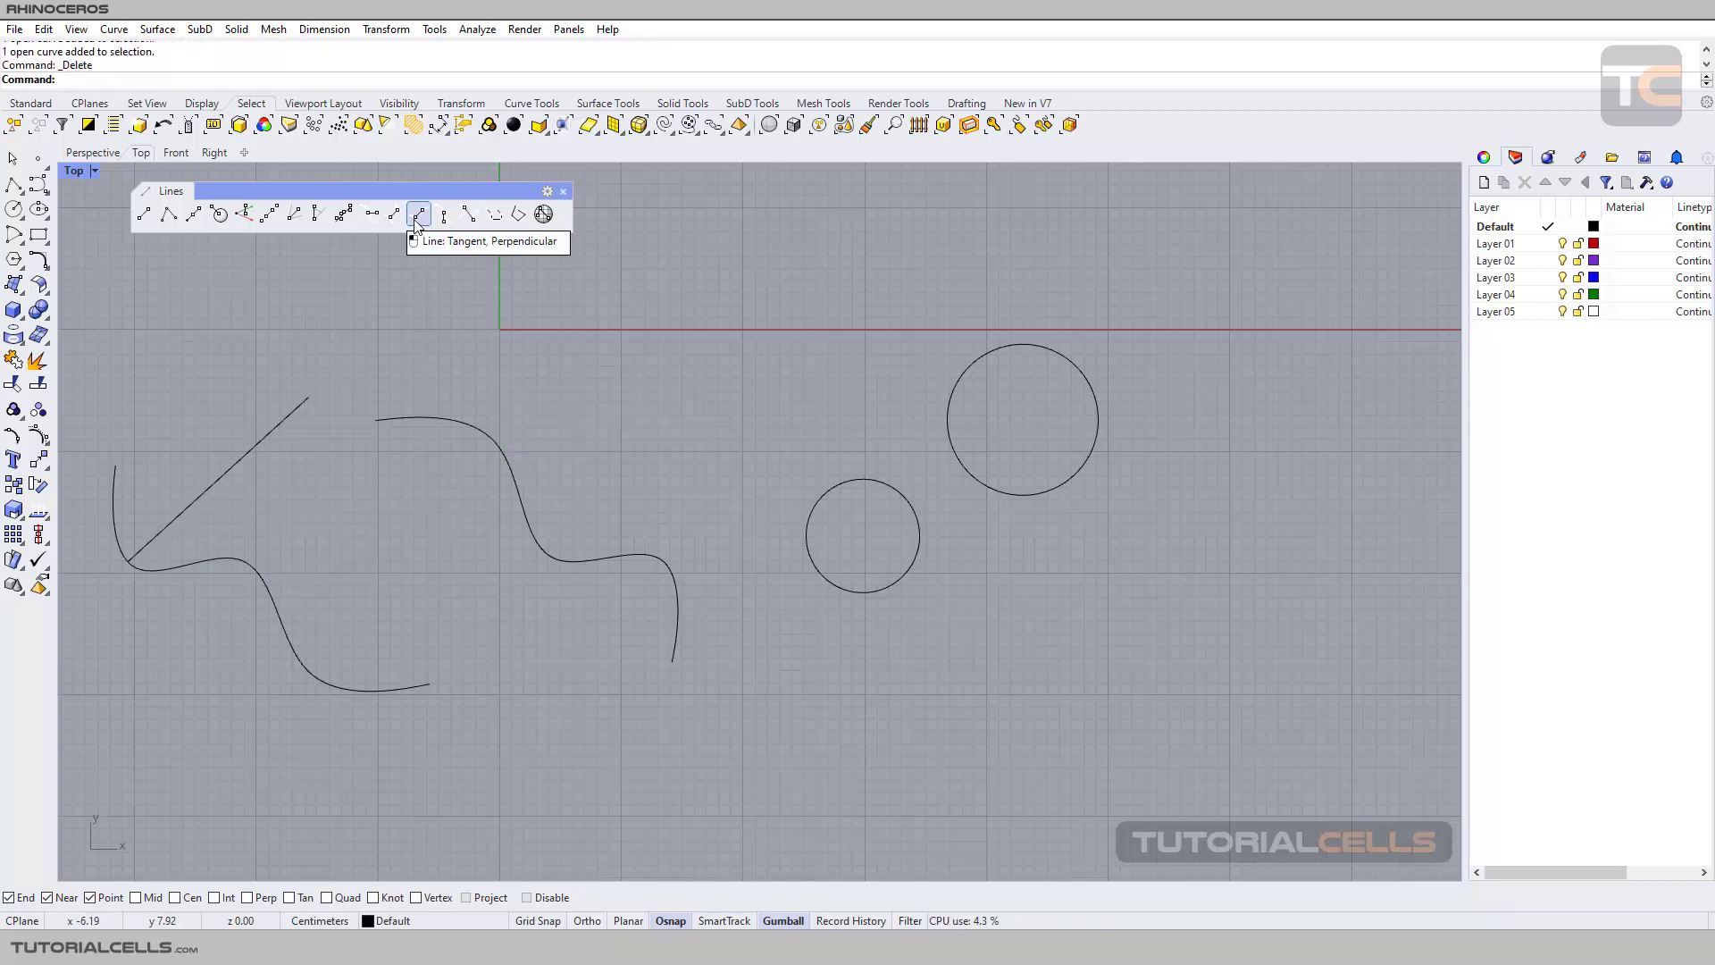
Delete the left diagonal line, then draw and delete a tangent line from the upper S-curve to the small circle
left_click(295, 407)
key("Delete")
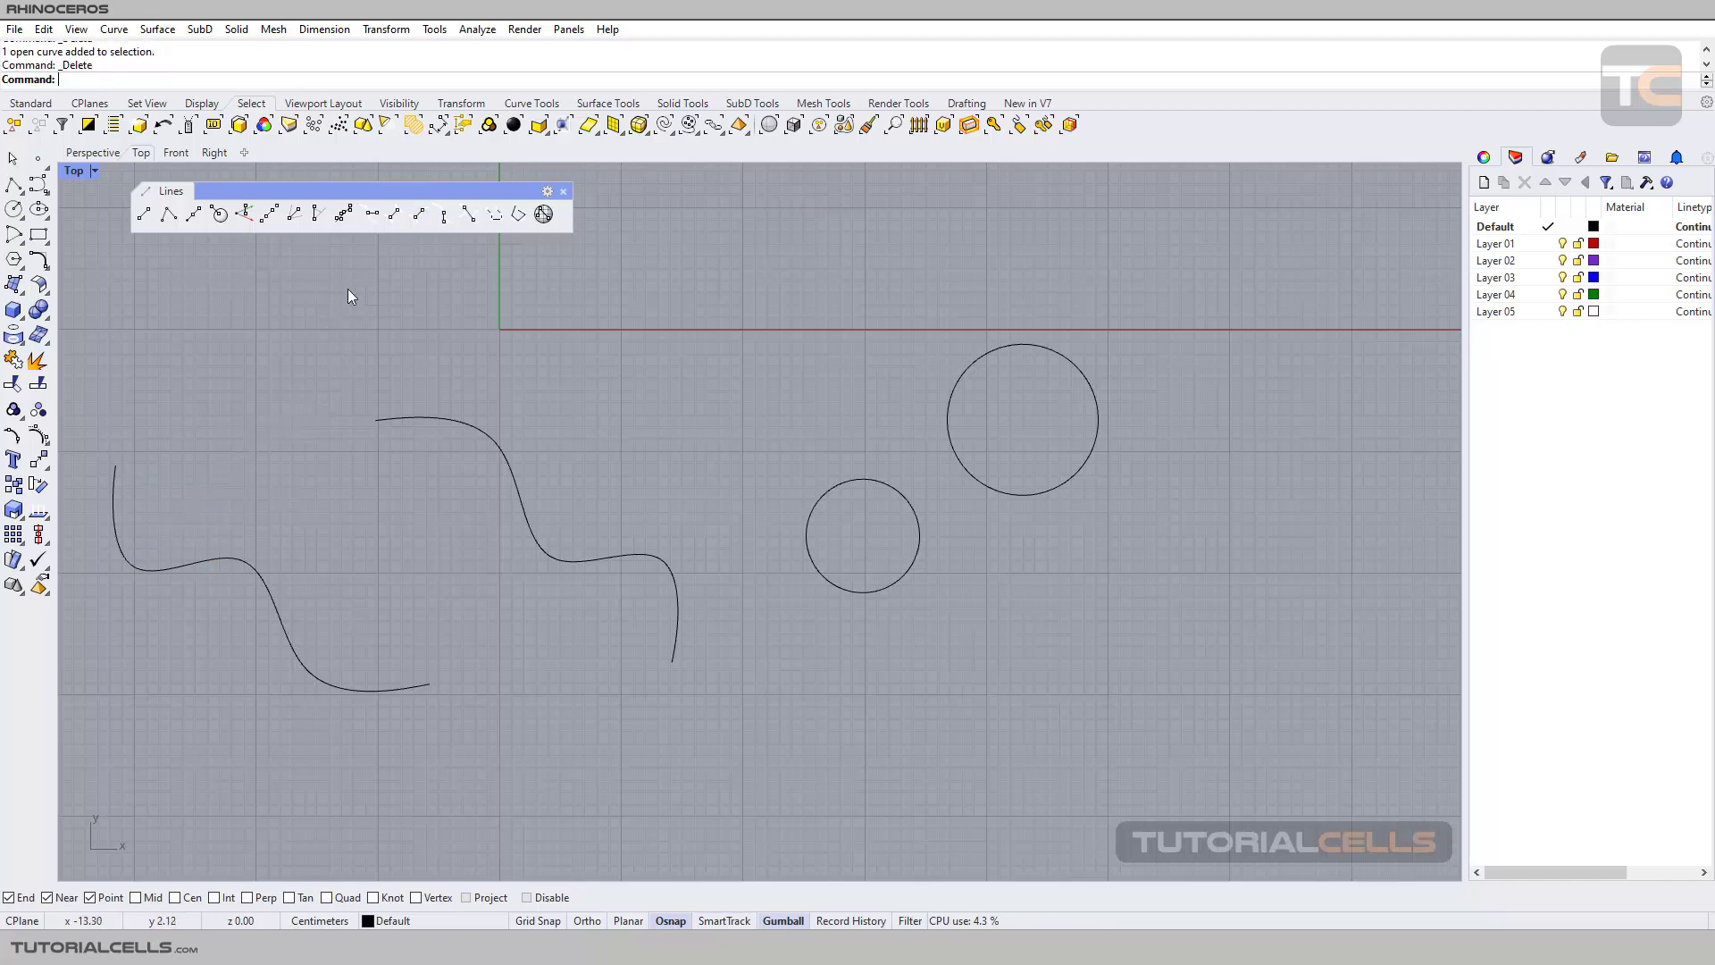
left_click(420, 216)
left_click(441, 417)
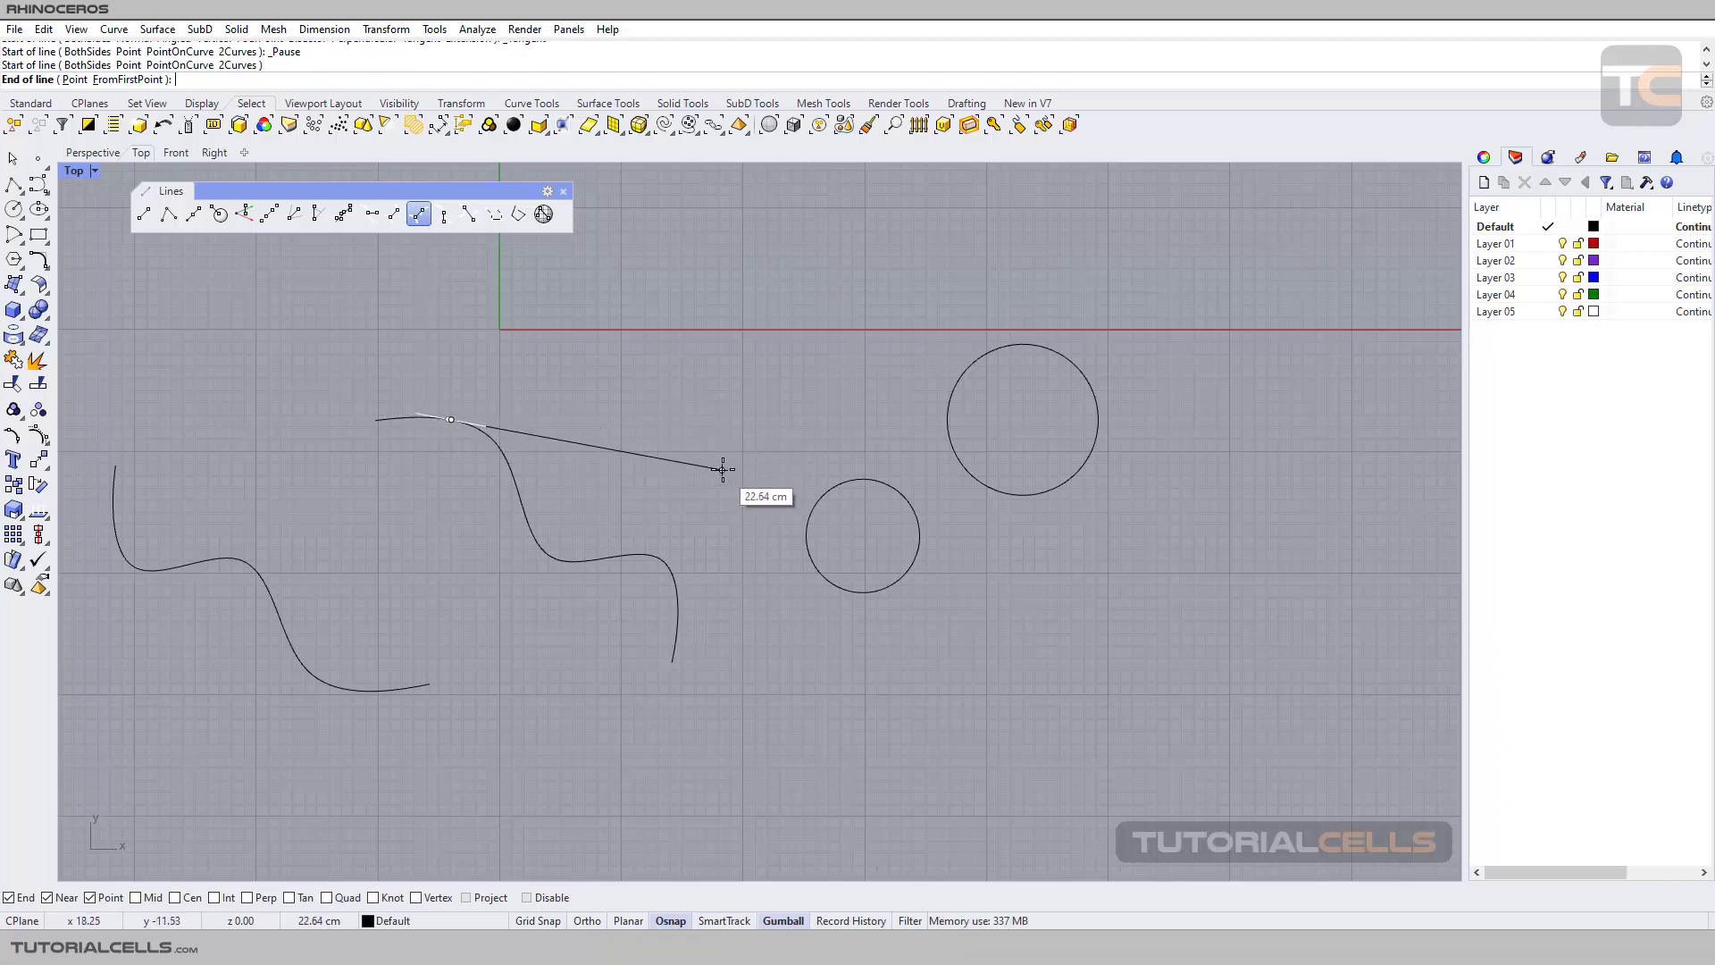
left_click(806, 517)
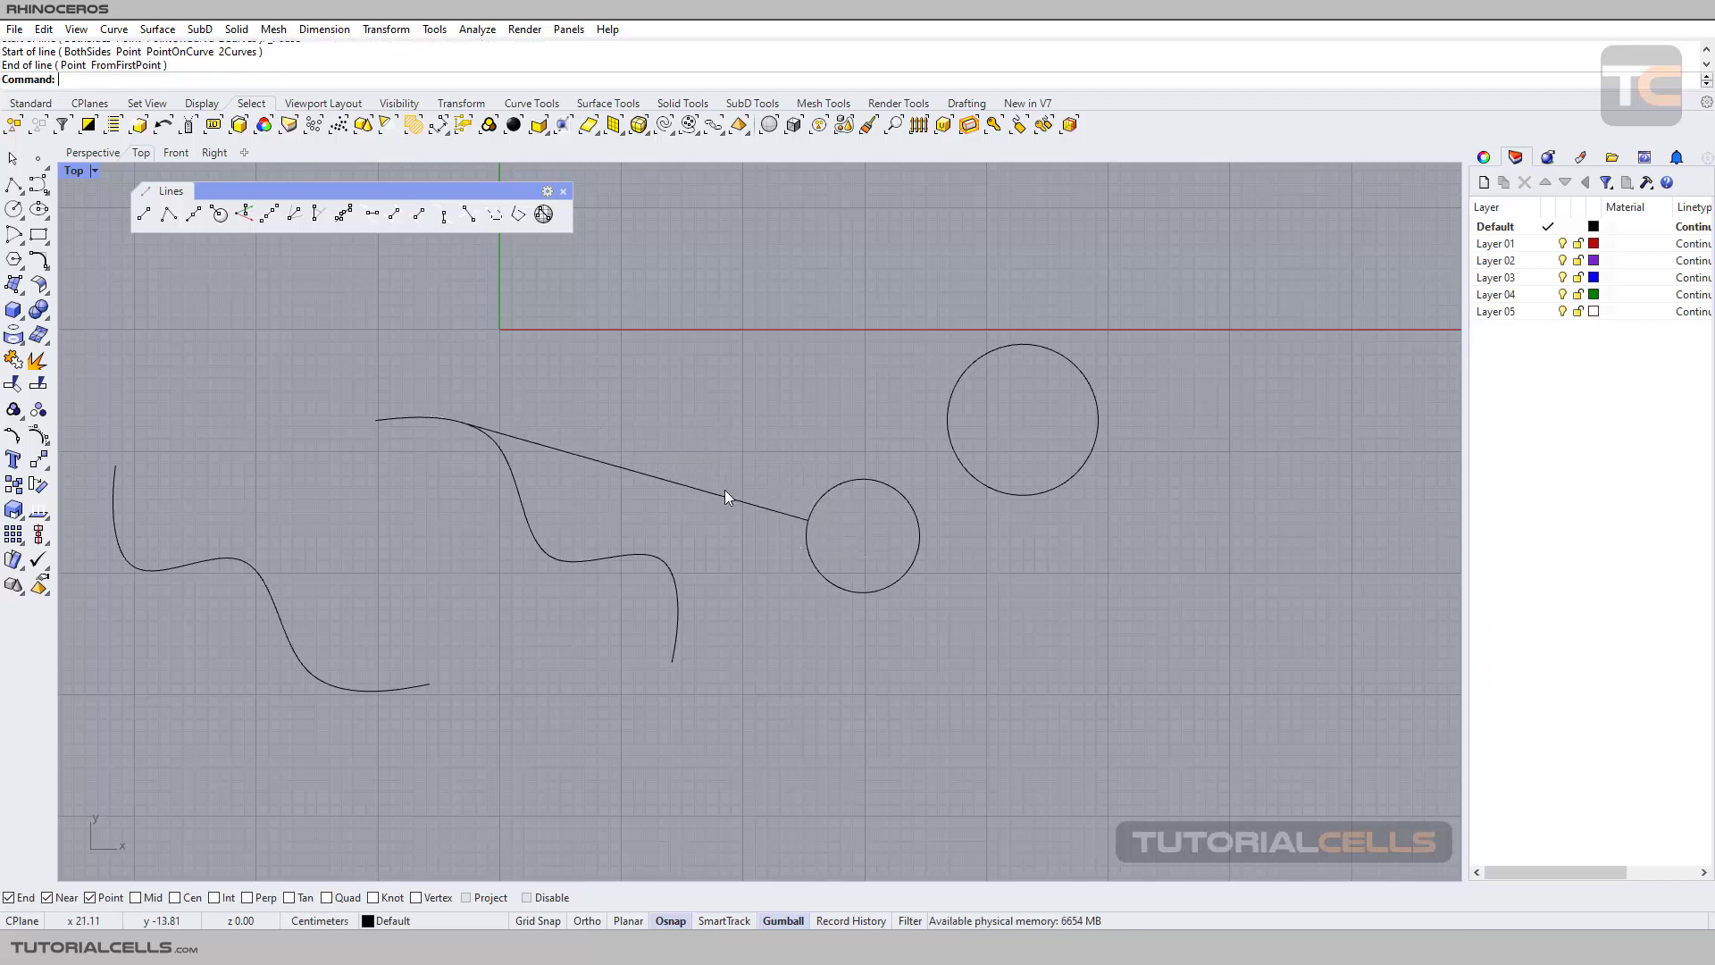
left_click(783, 516)
key("Delete")
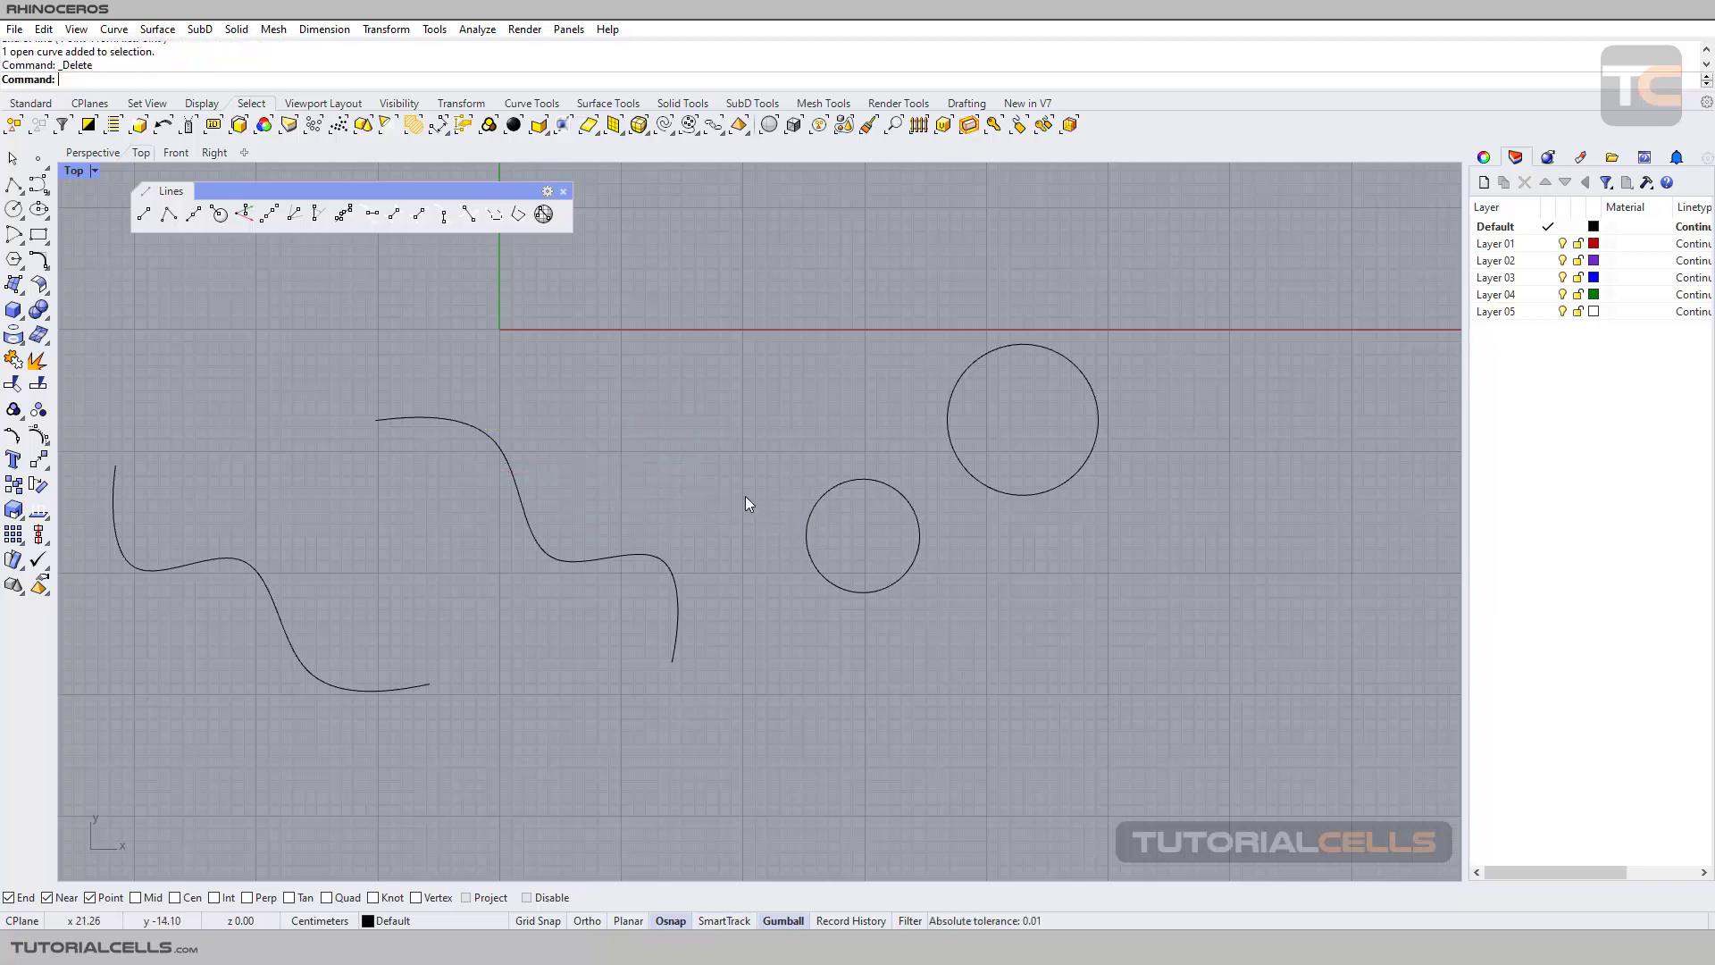
left_click(440, 224)
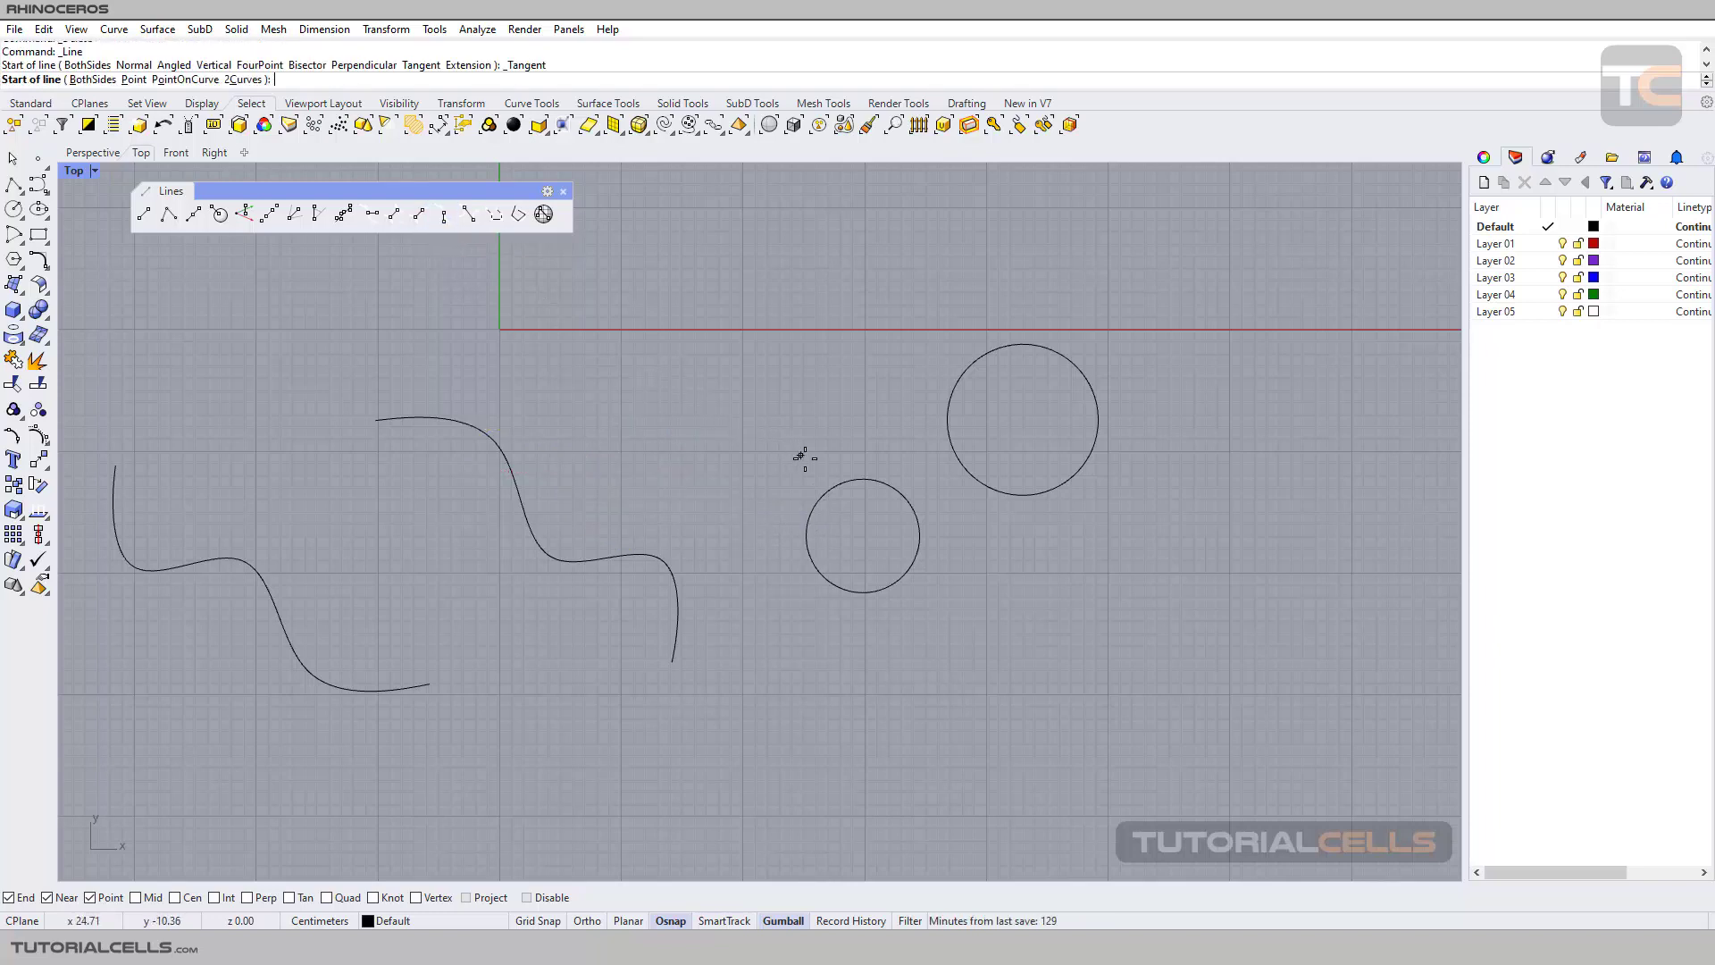
left_click(852, 478)
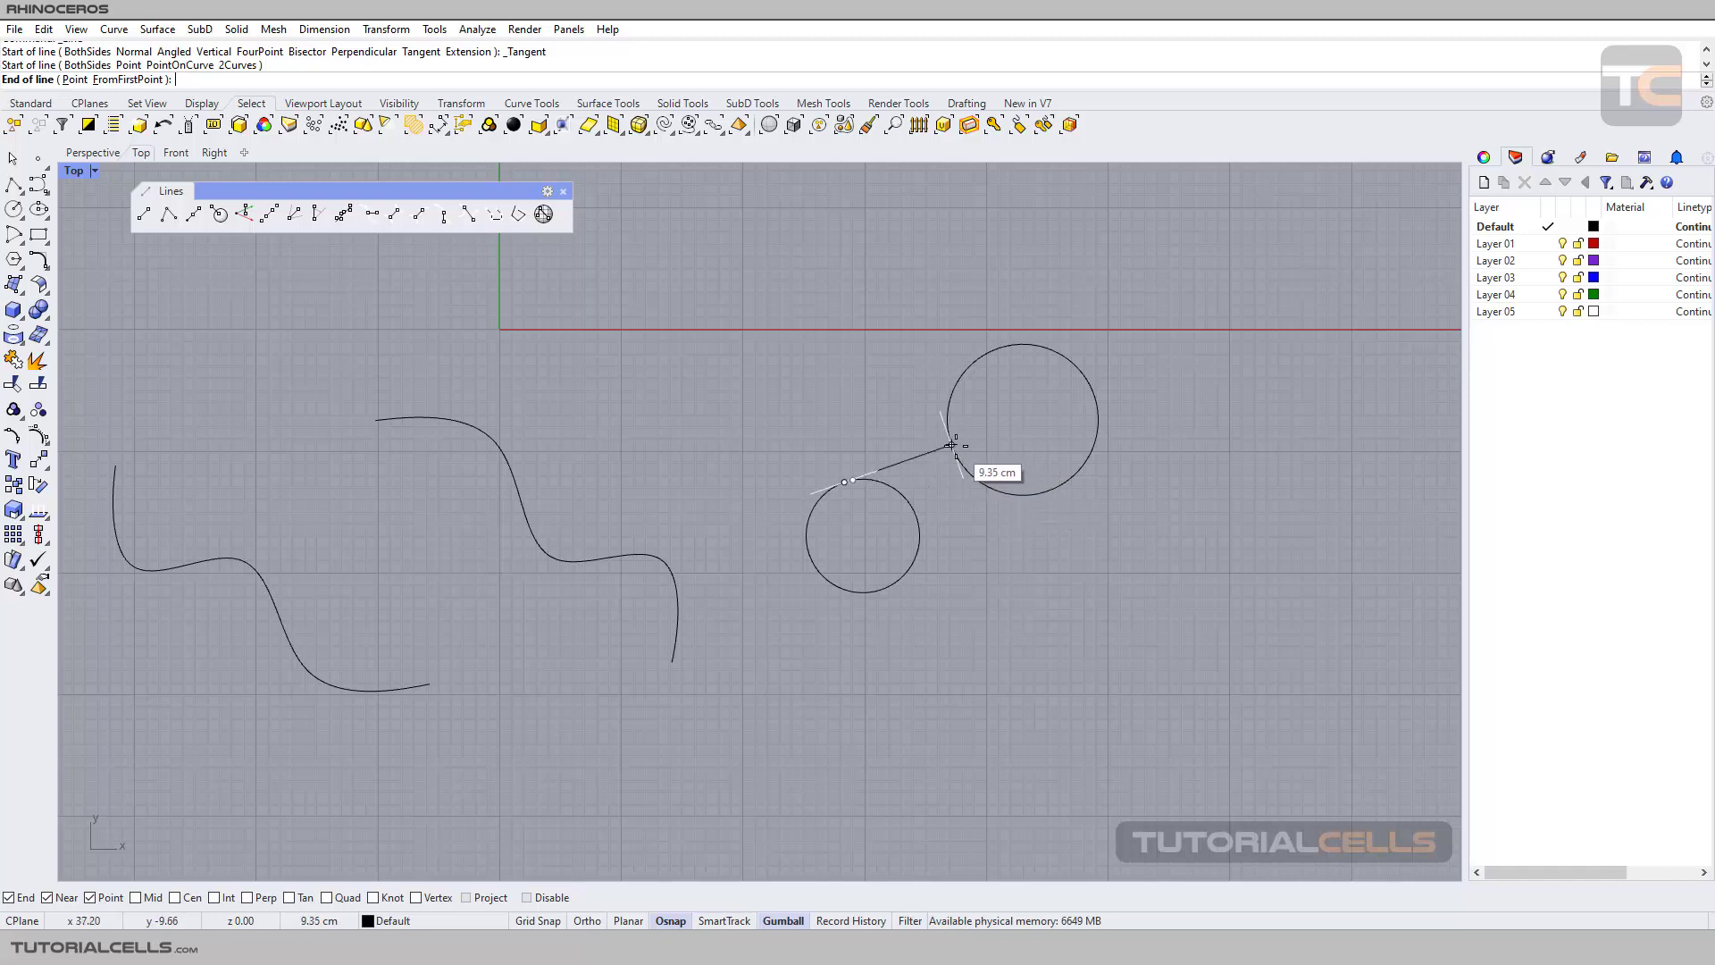
left_click(810, 386)
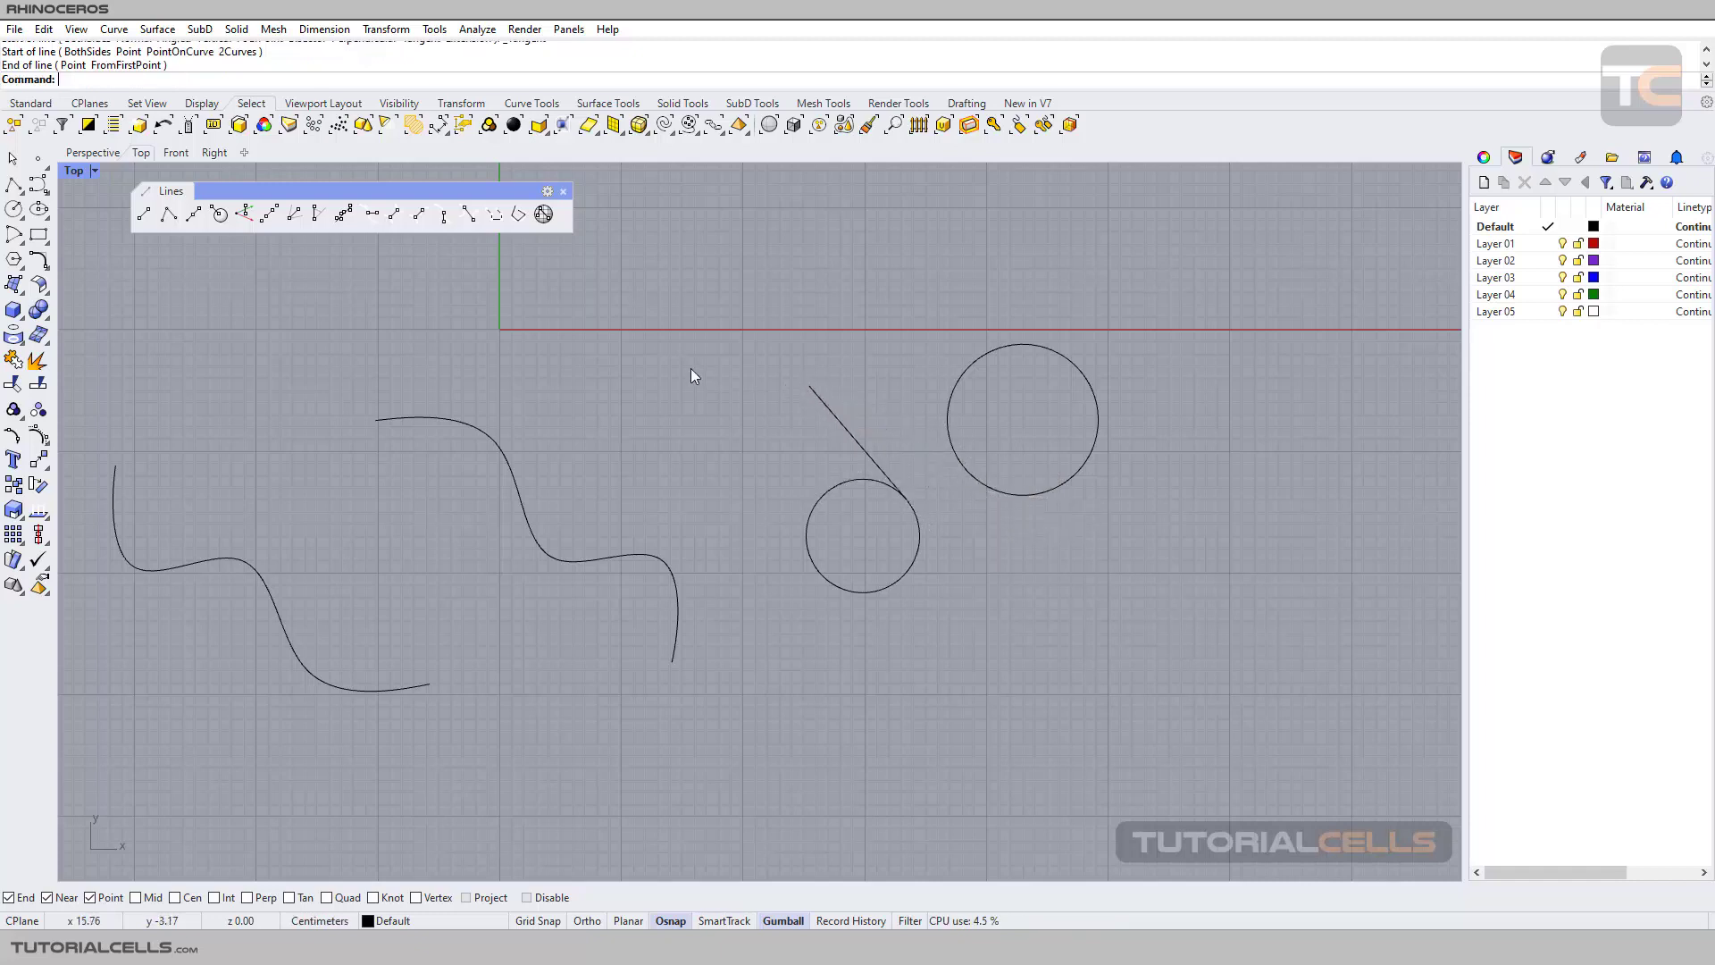
left_click(832, 414)
key("Delete")
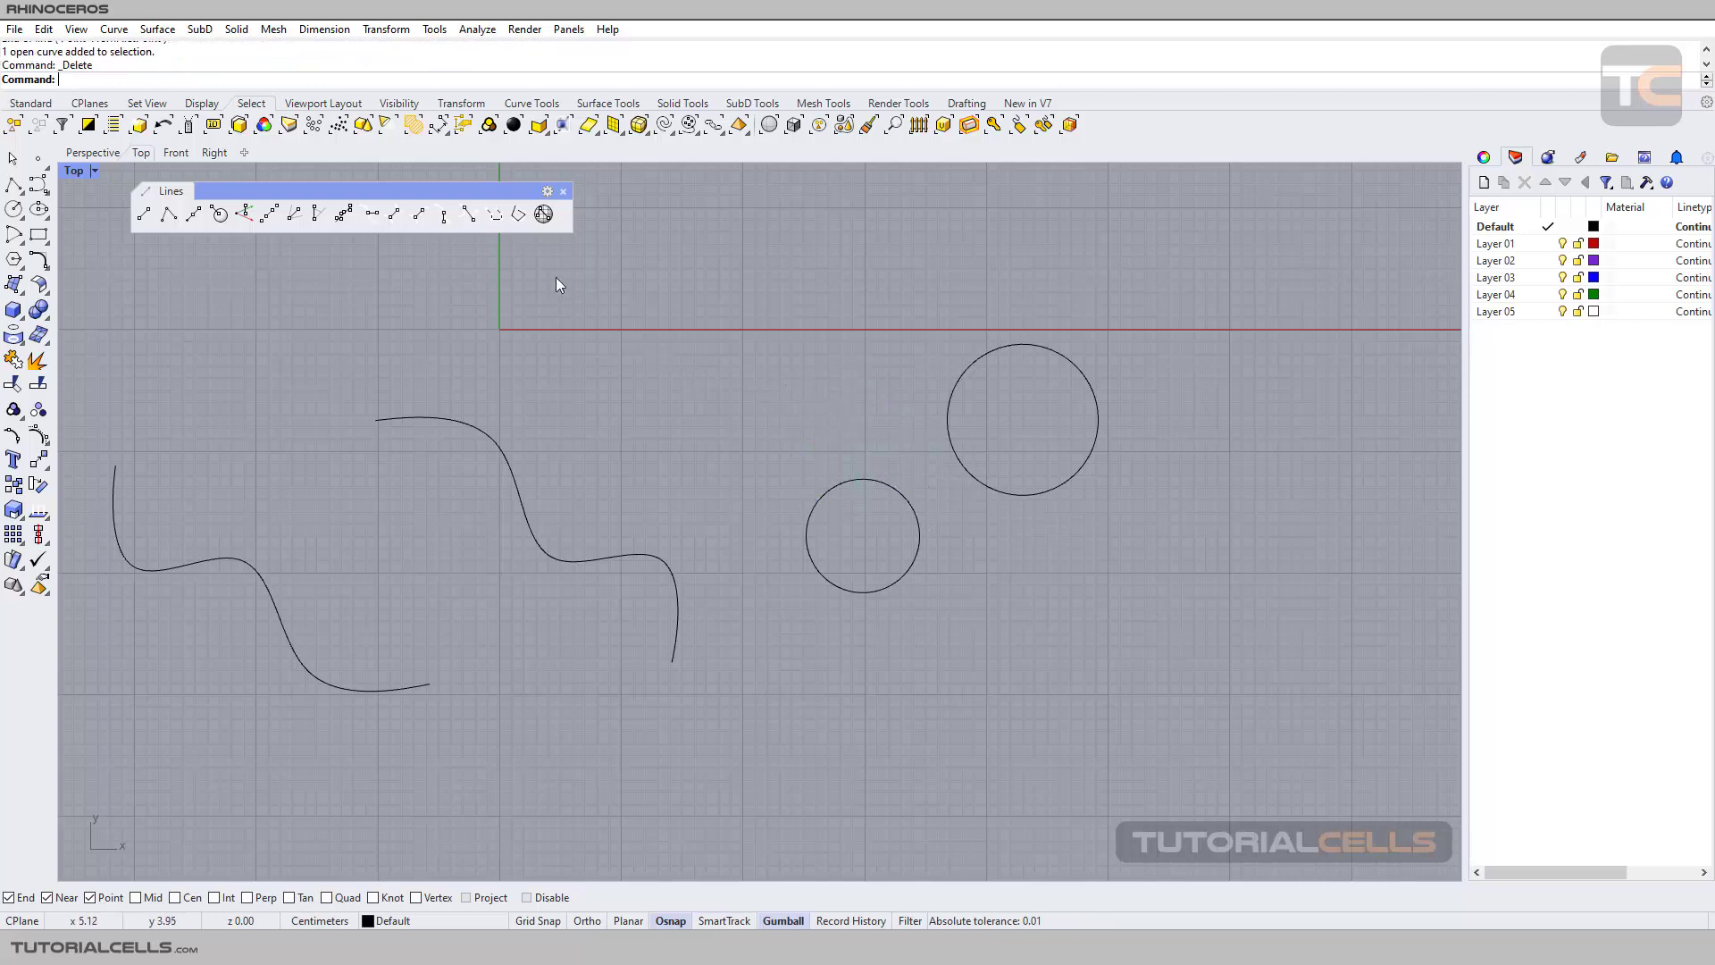
left_click(467, 214)
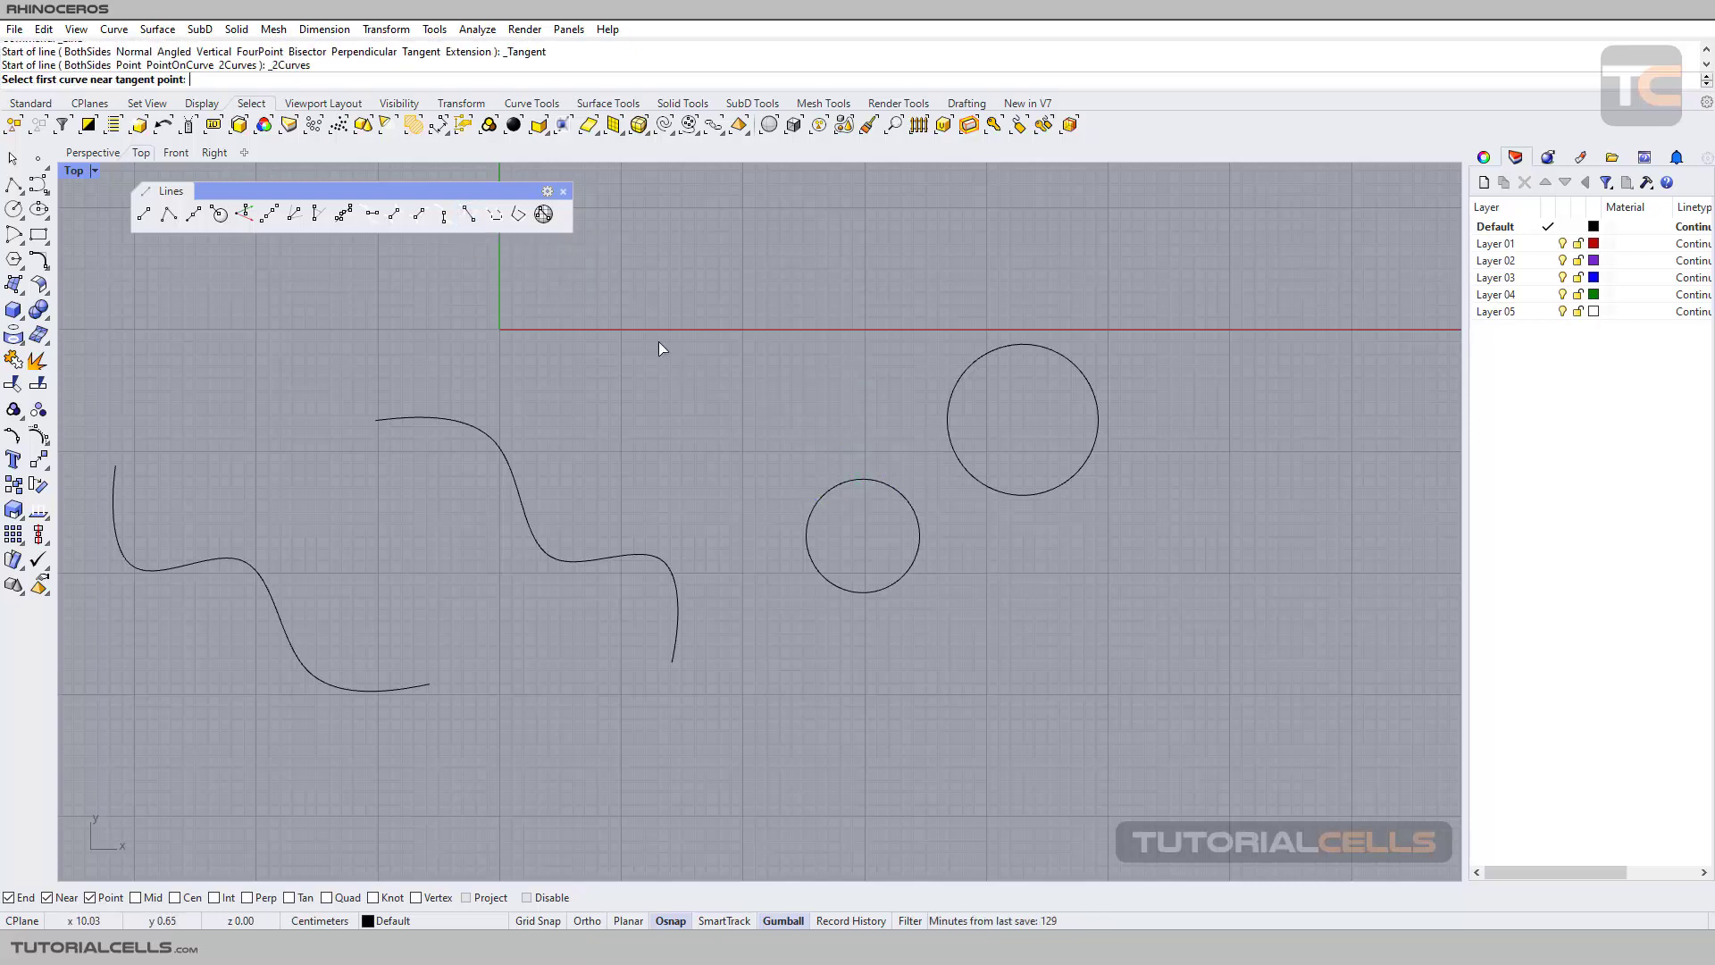
left_click(847, 482)
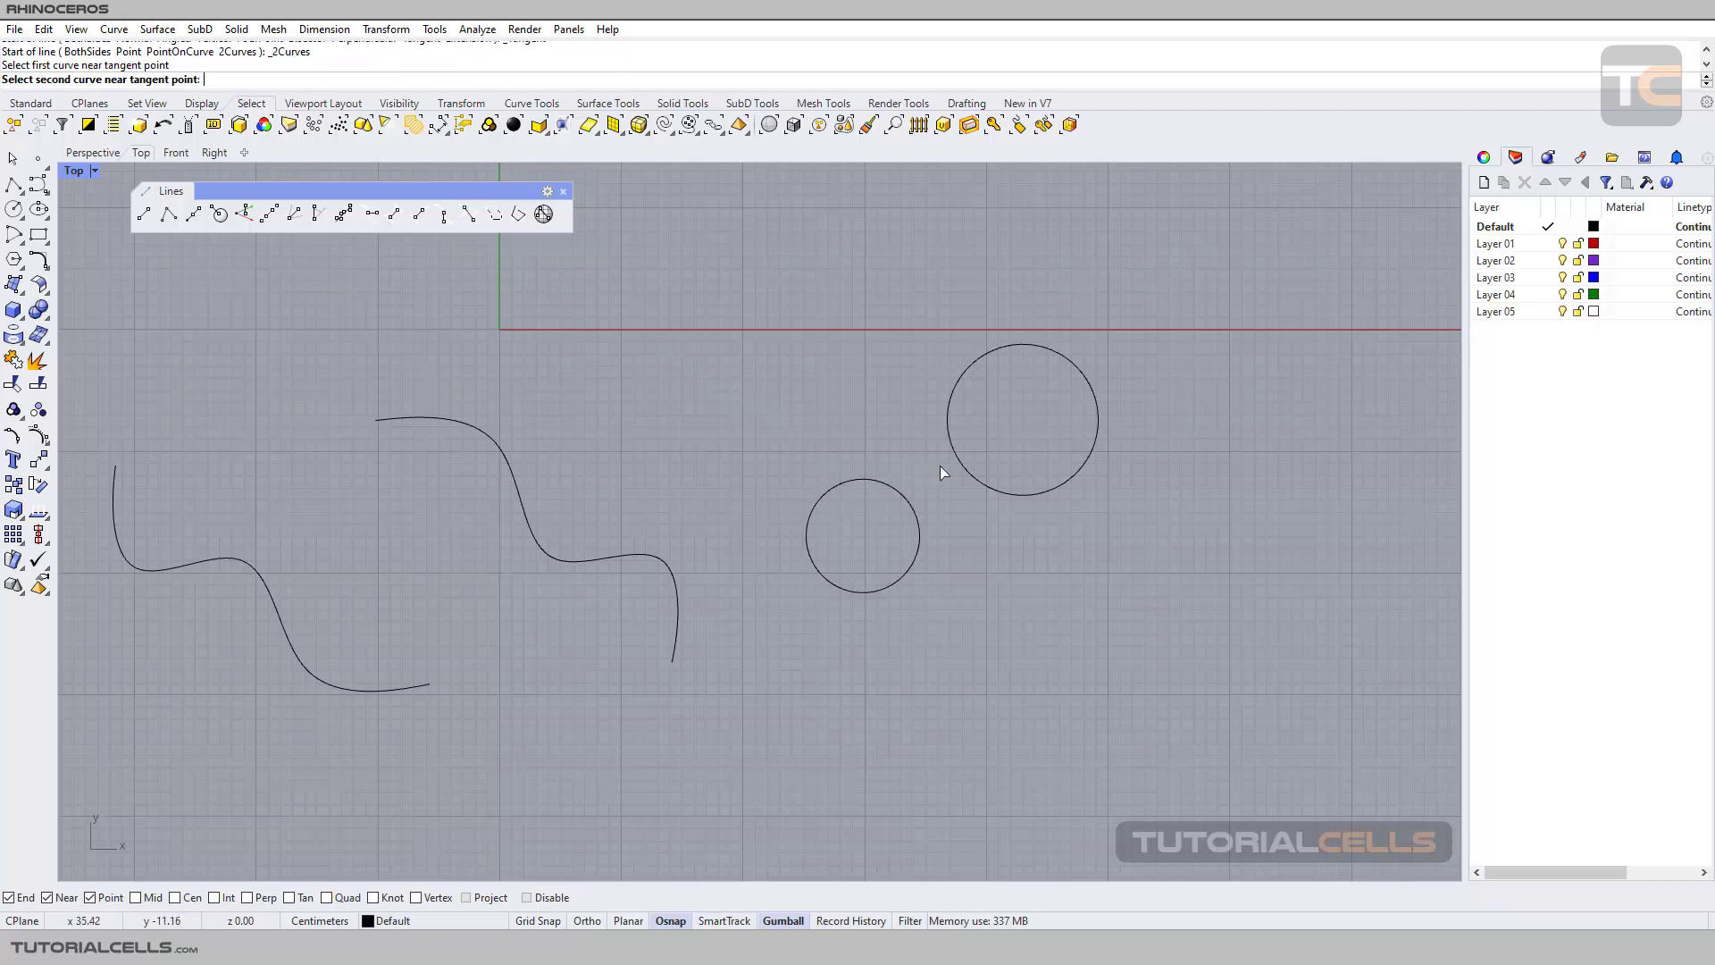
left_click(1038, 493)
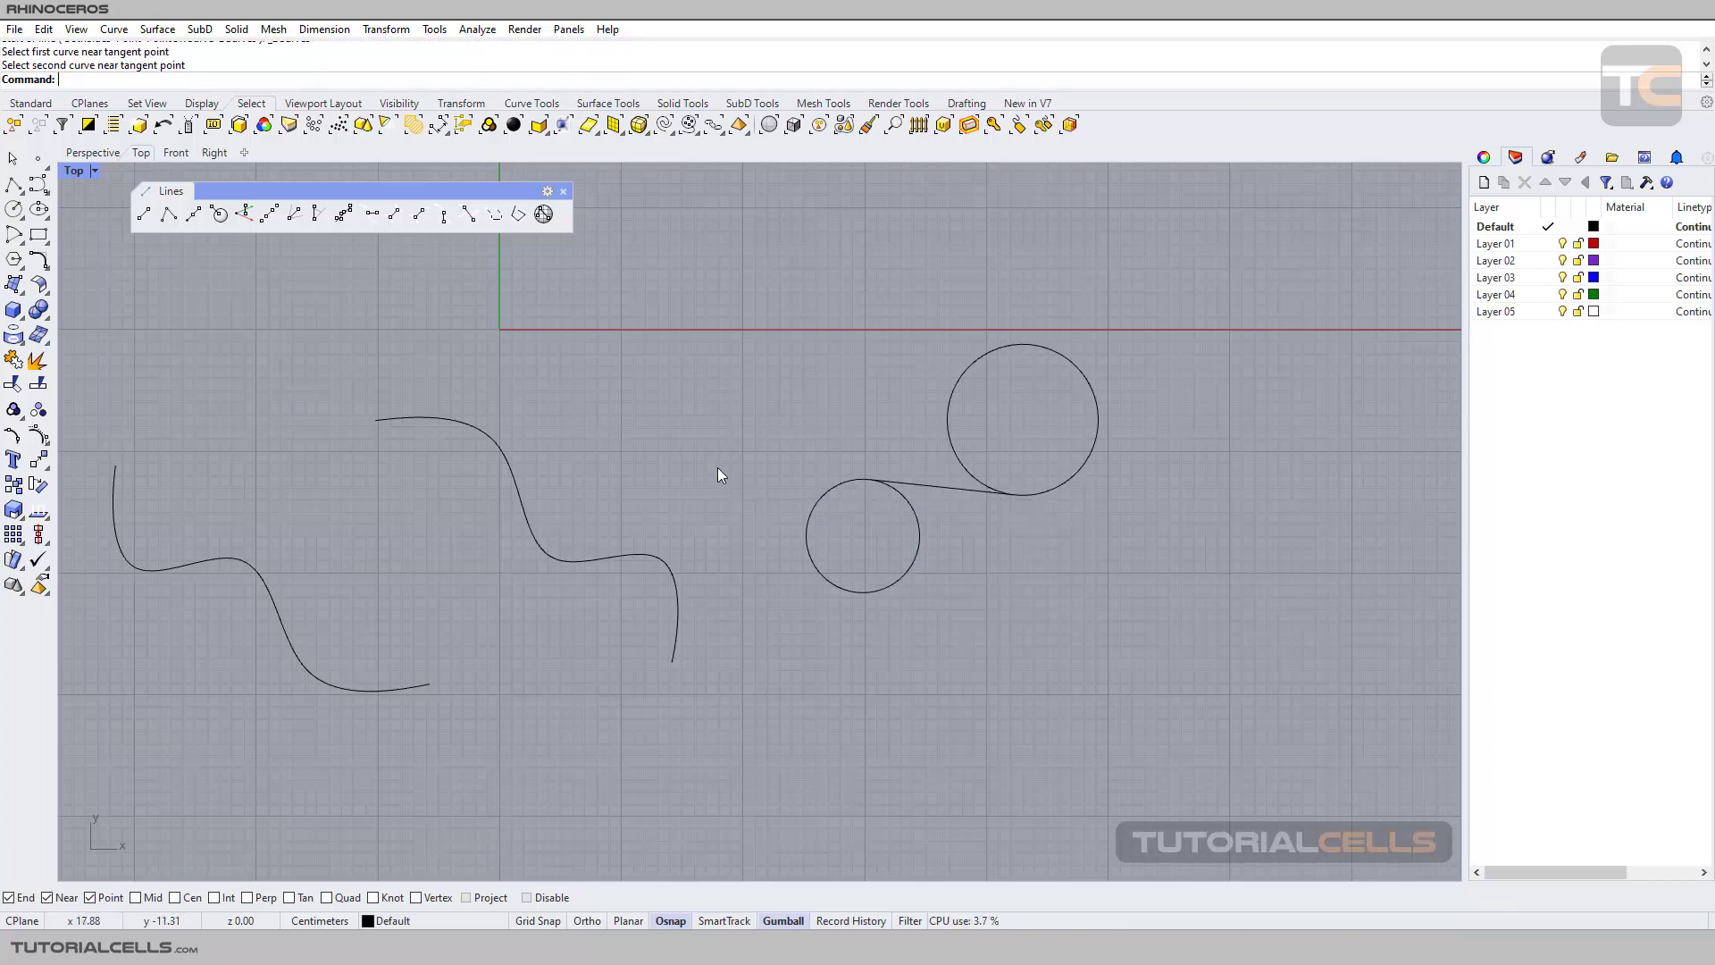
right_click_drag(725, 477, 812, 452)
left_click(983, 456)
key("Delete")
right_click_drag(700, 395, 721, 385)
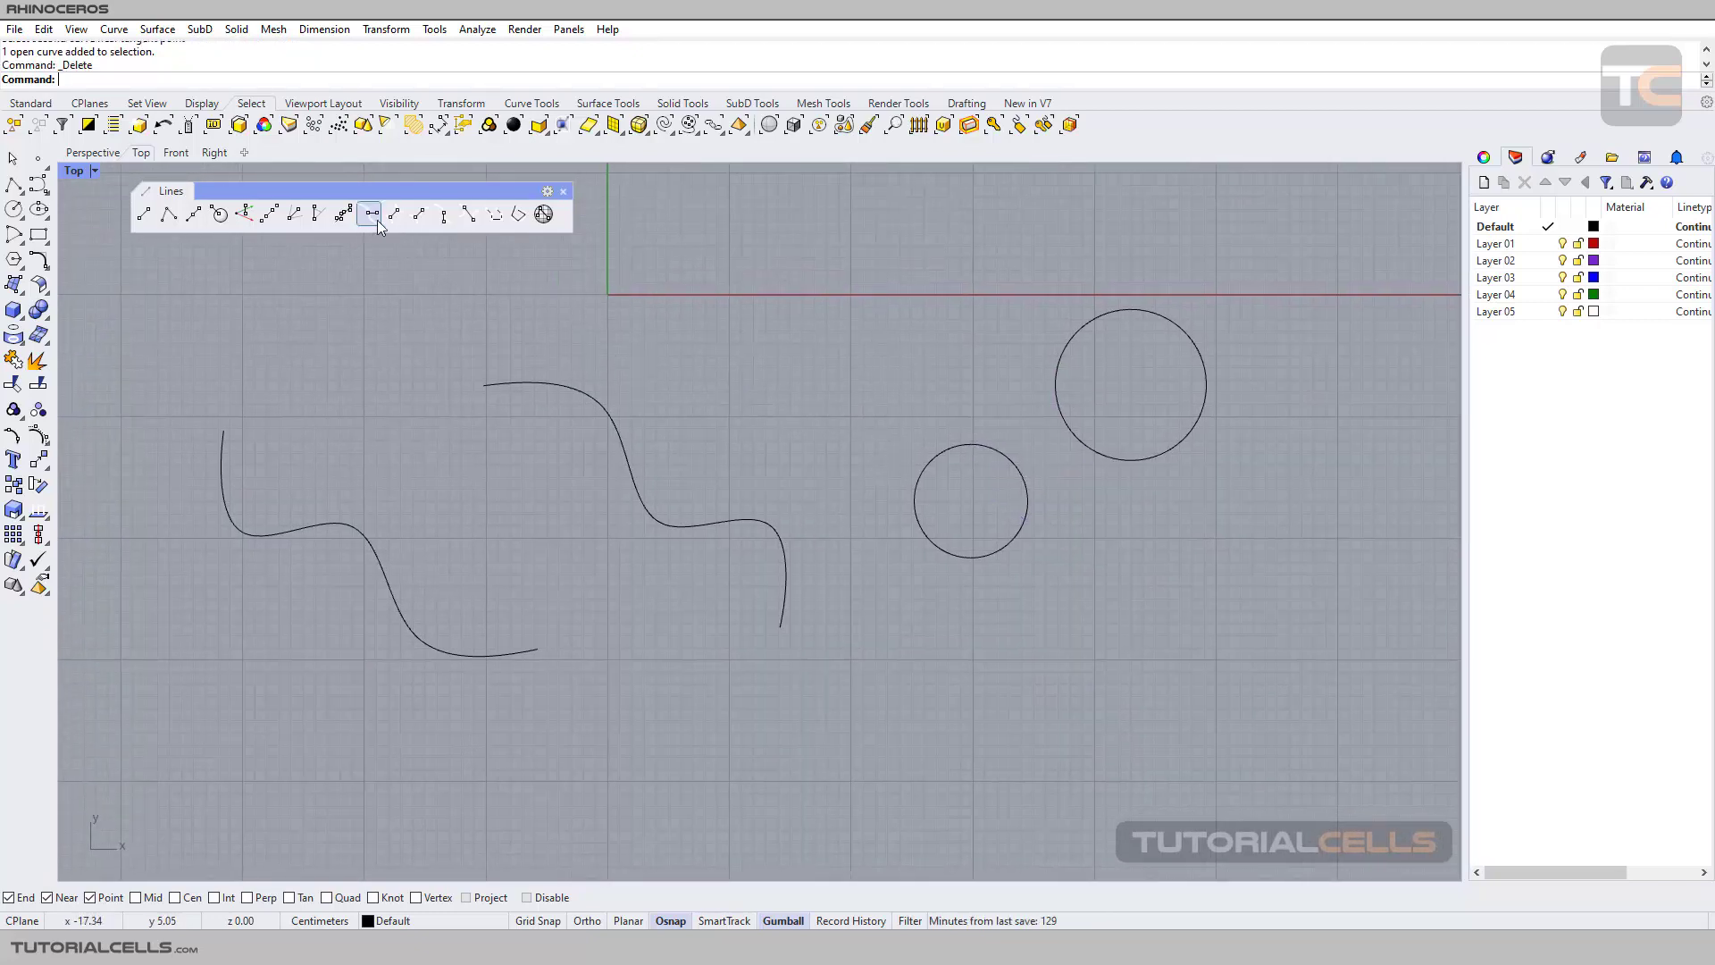